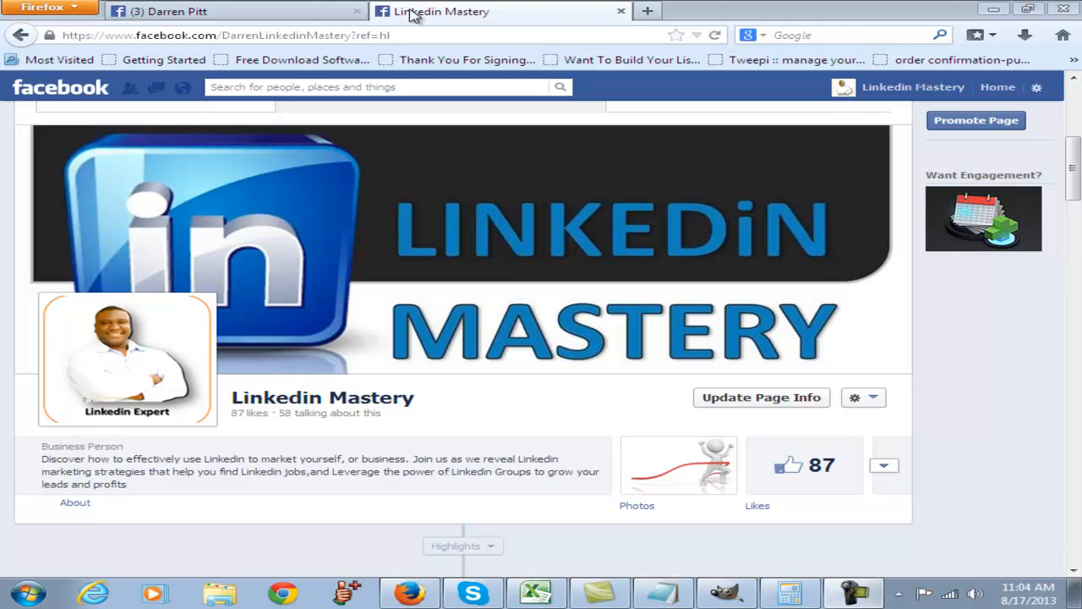
- From the personal profile, search for "create page" and continue as the personal account to reach the Create a Page options
click(181, 17)
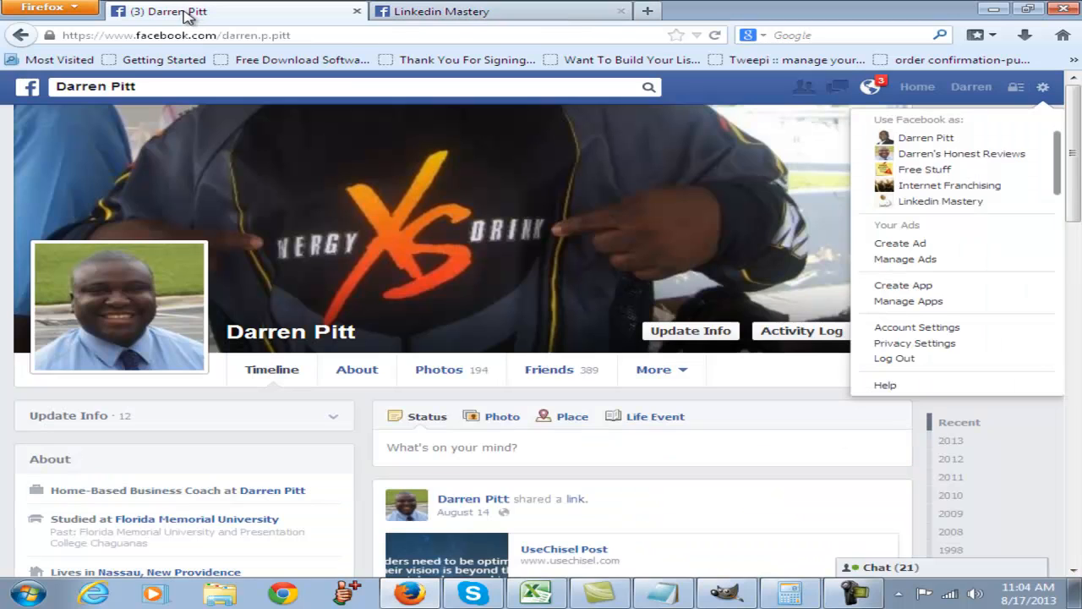
click(741, 97)
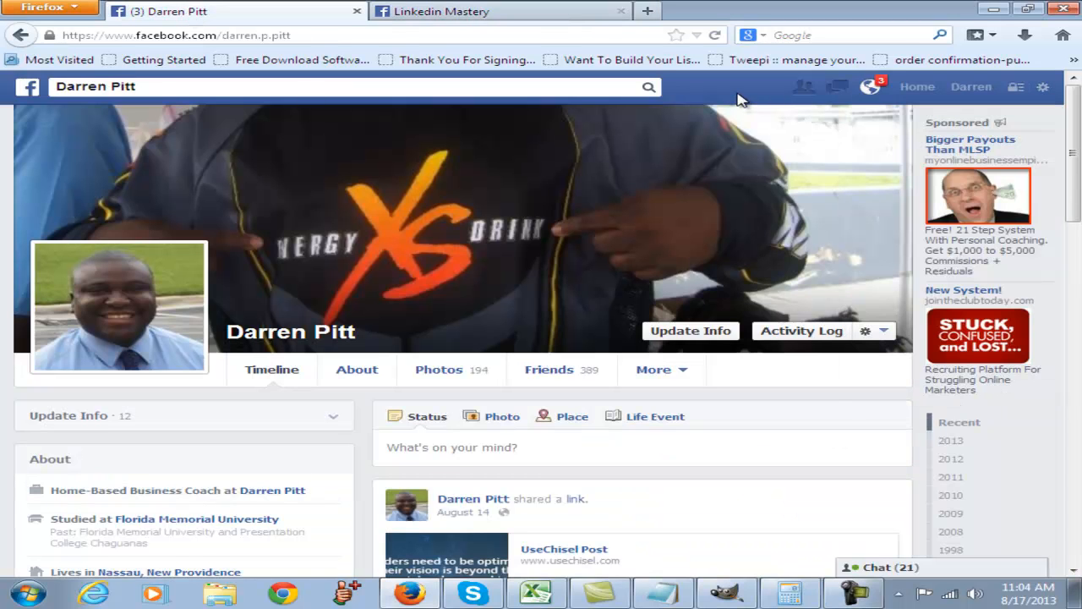
click(338, 87)
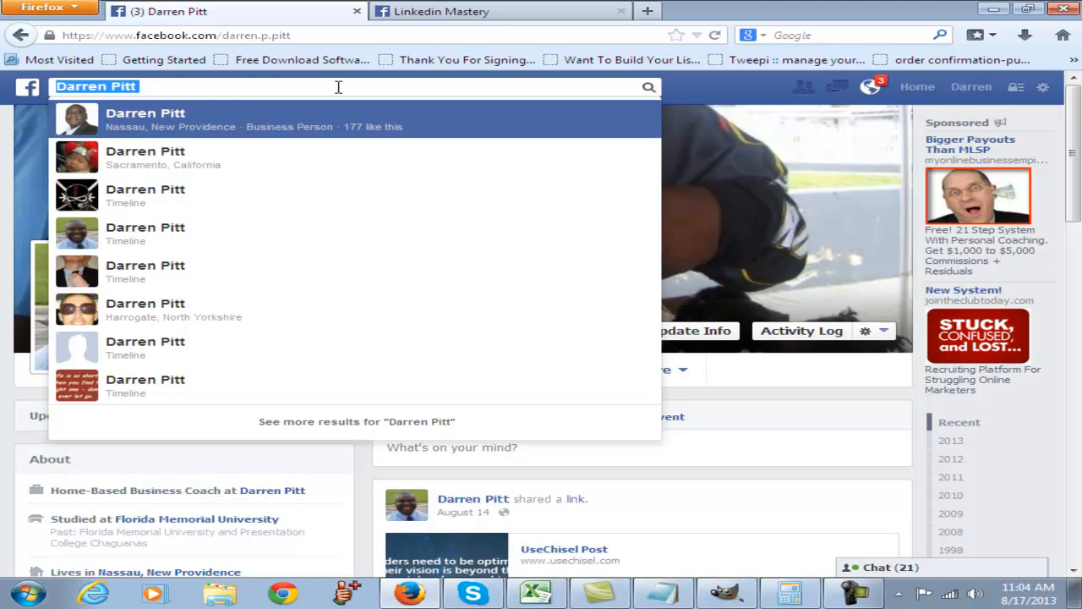
text(crea)
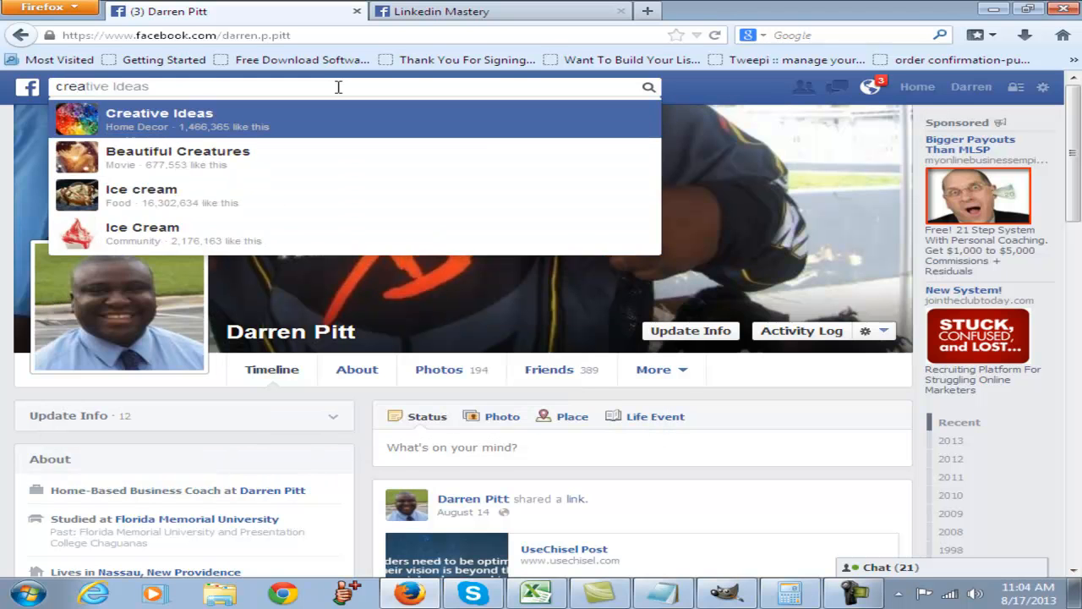
text(te pa)
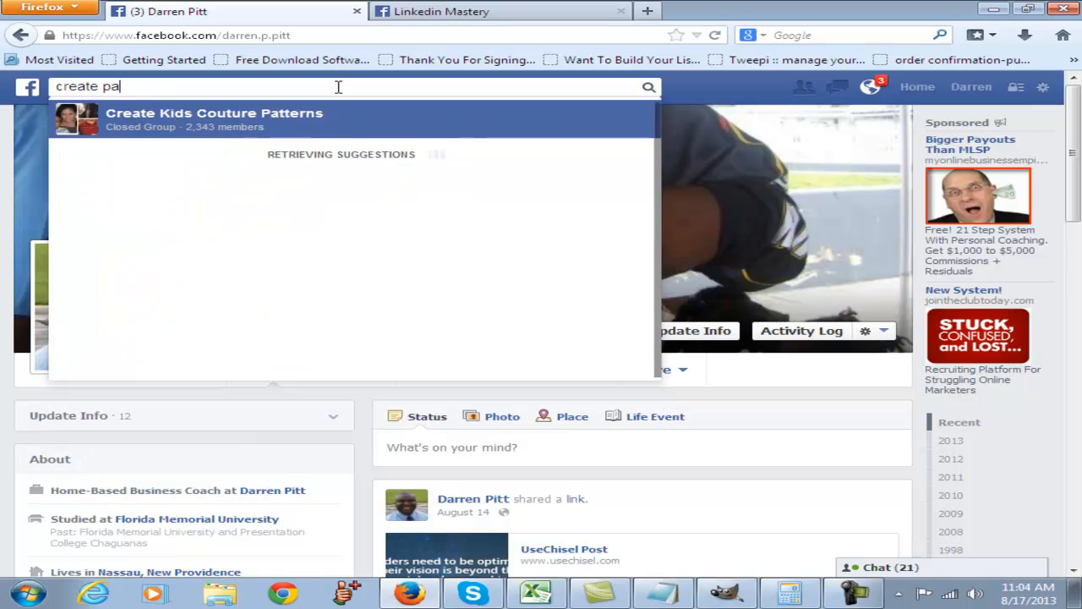
text(ge)
key(Return)
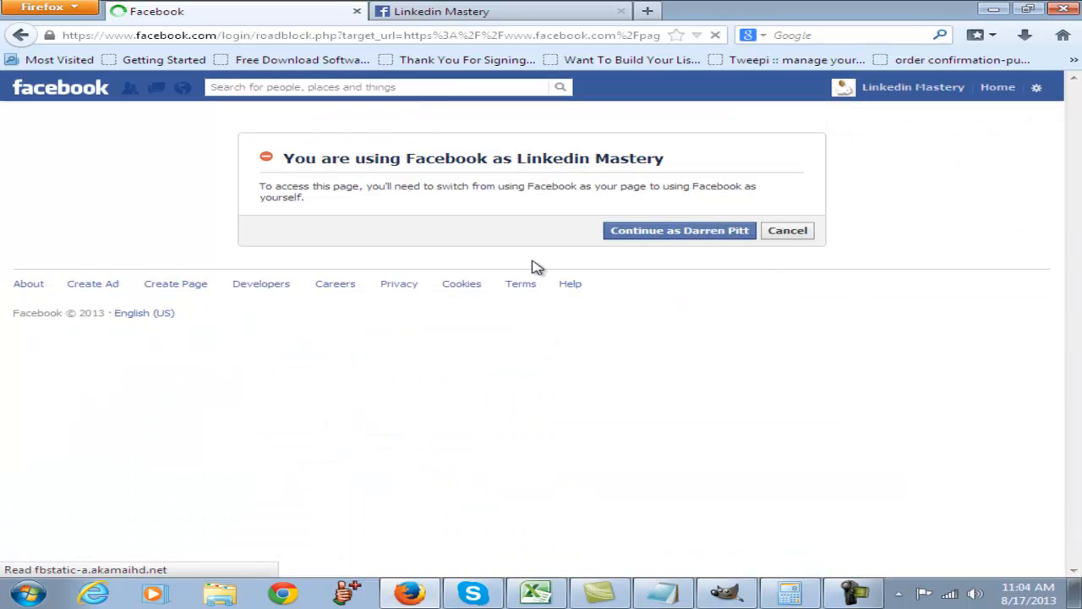
click(718, 235)
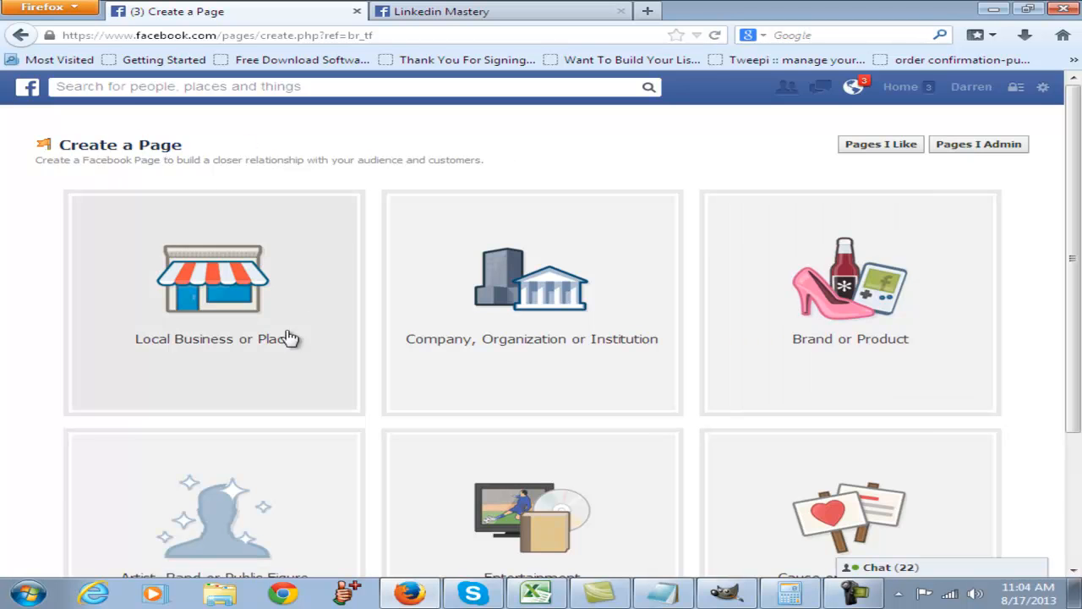
- Review the available page types and choose Artist, Band or Public Figure for the new page
scroll(355, 216, down, 2)
scroll(378, 312, up, 2)
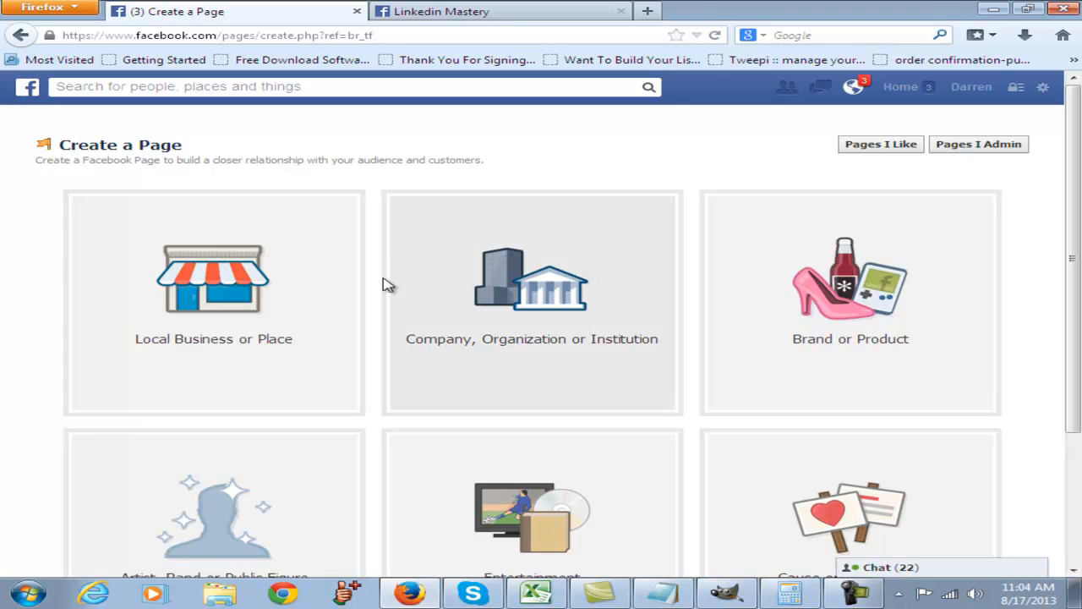
scroll(380, 284, down, 3)
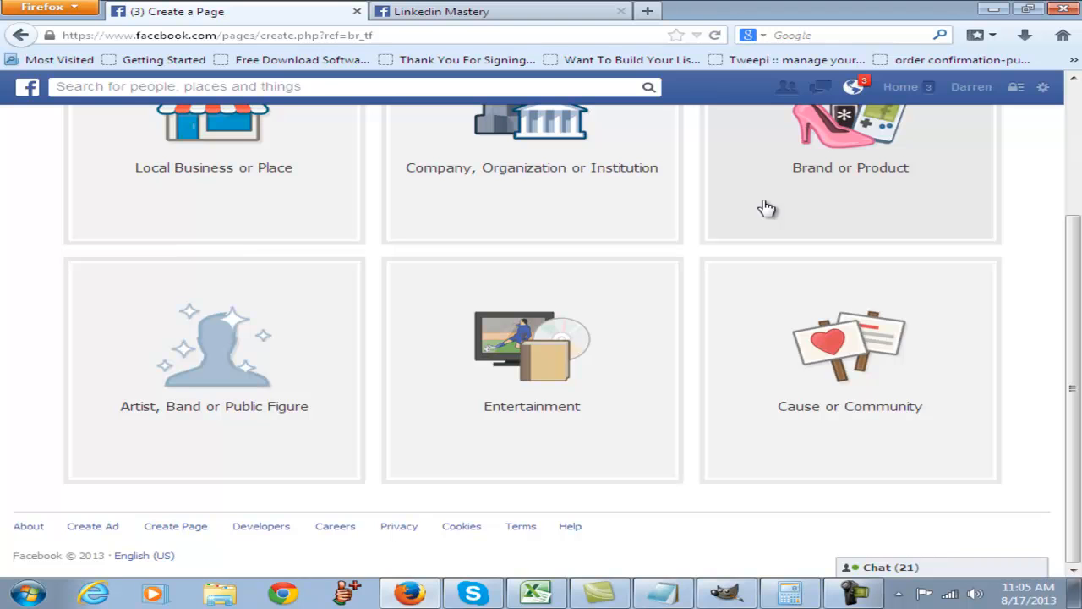
scroll(854, 198, up, 2)
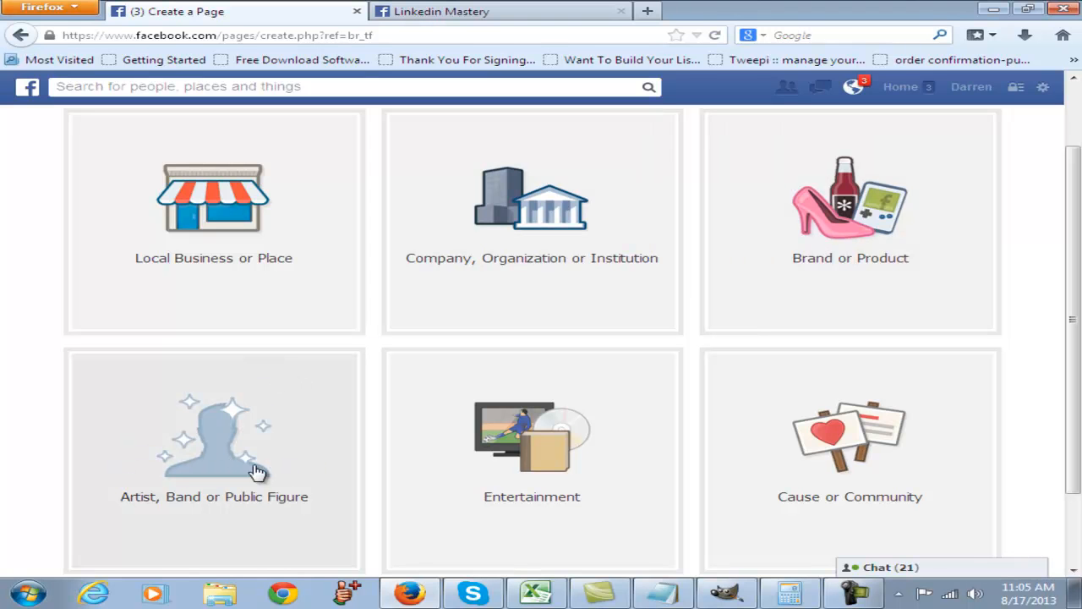
scroll(273, 430, down, 2)
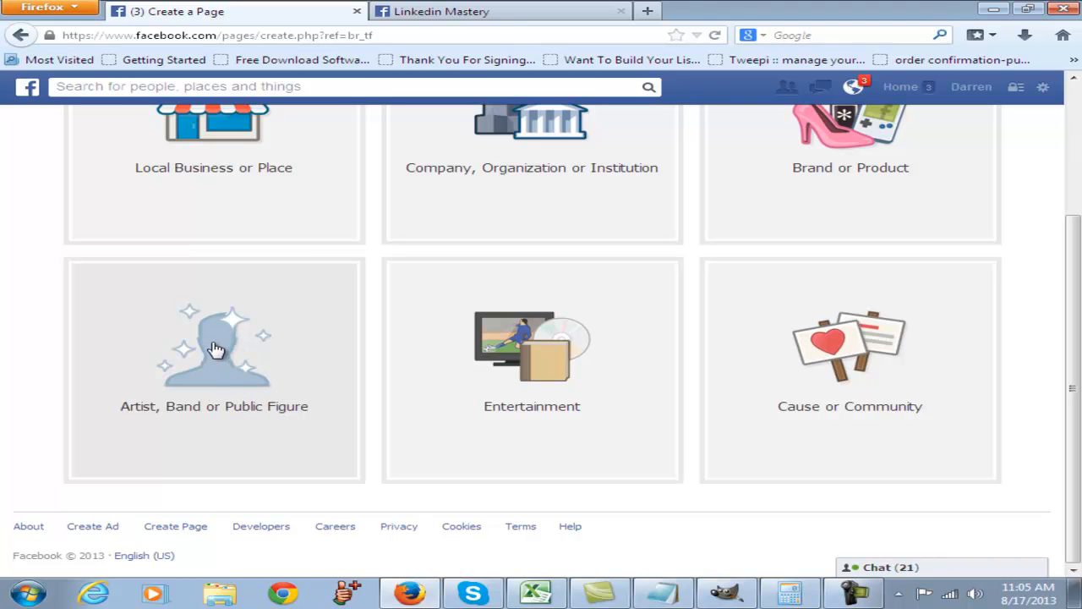
click(237, 383)
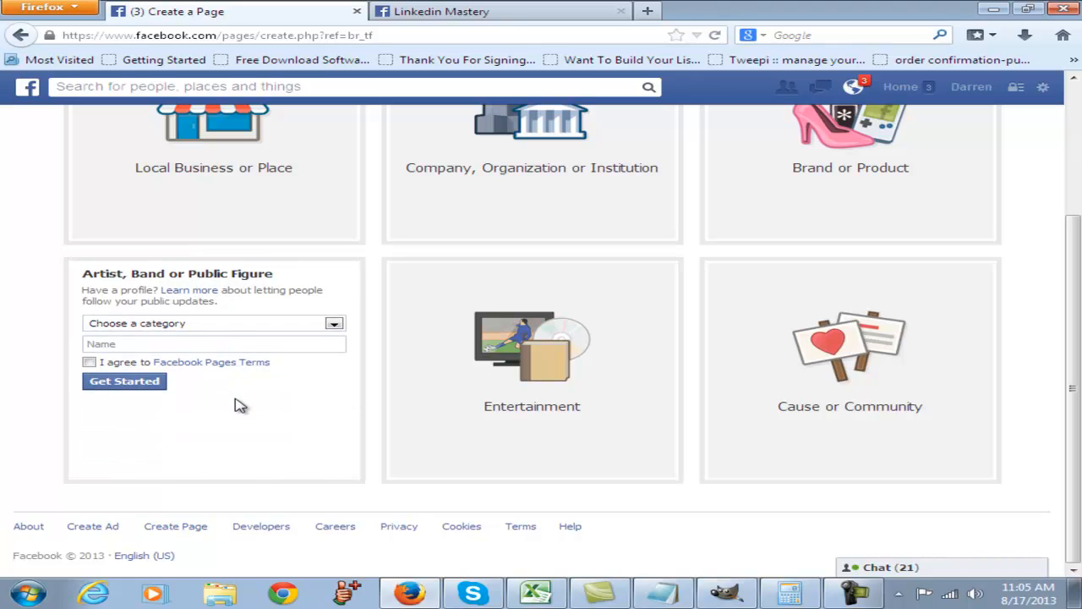
- Set the category of the new Artist, Band or Public Figure page to Business Person
click(265, 330)
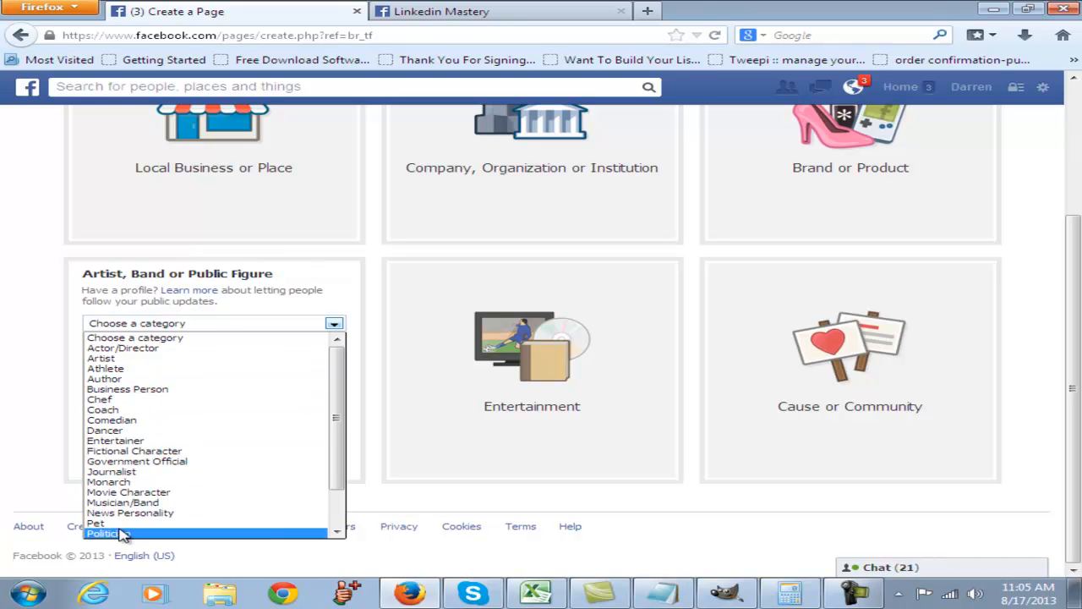
scroll(110, 429, down, 2)
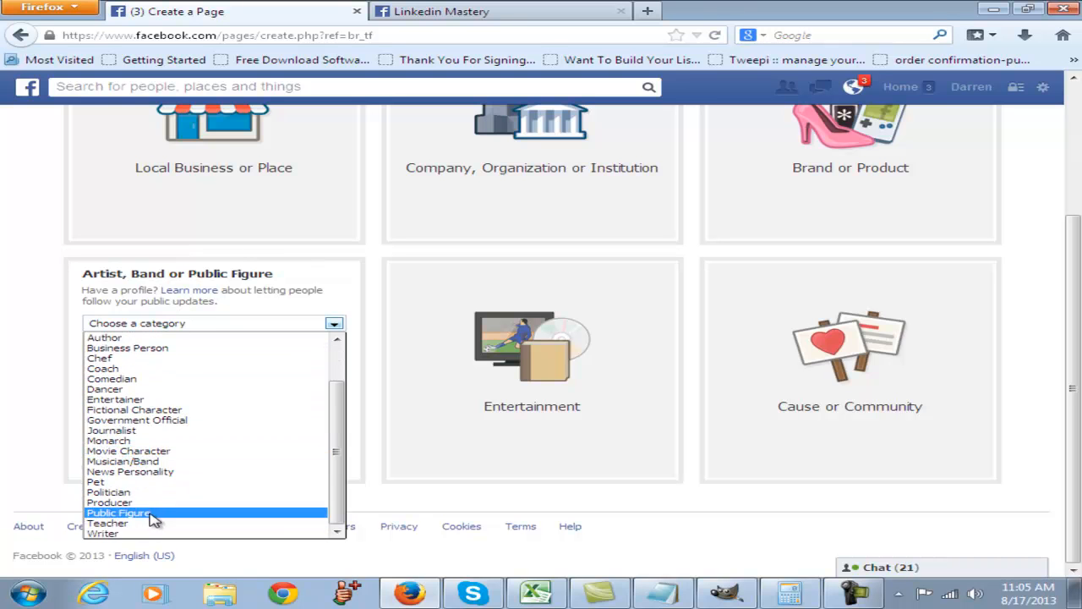
scroll(242, 451, up, 2)
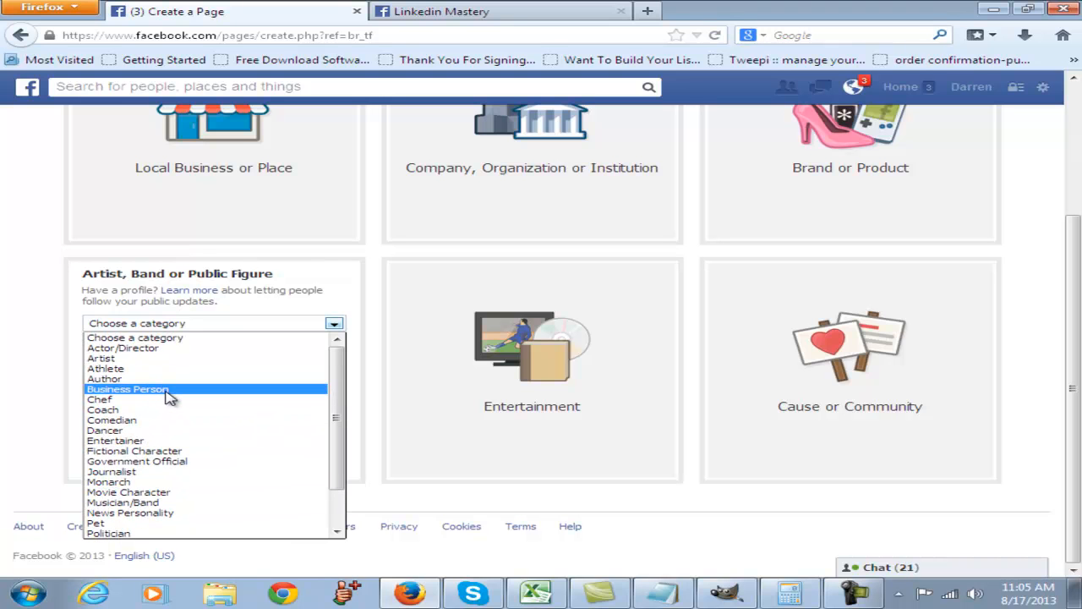
click(170, 390)
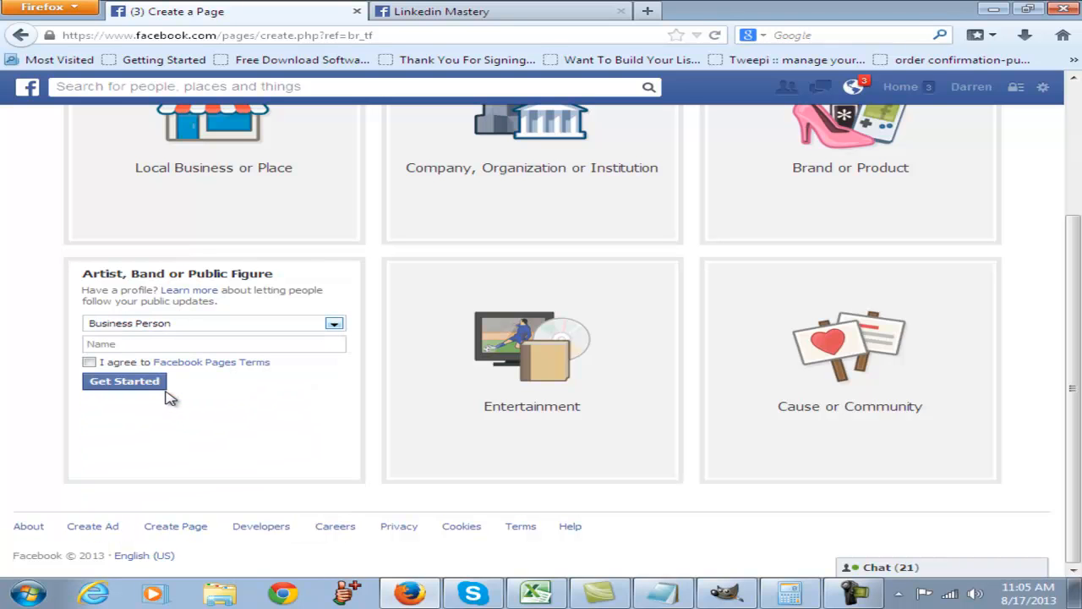
- Name the page with the owner's first name followed by "Test Page", agree to the Facebook Pages Terms and start the setup
click(138, 343)
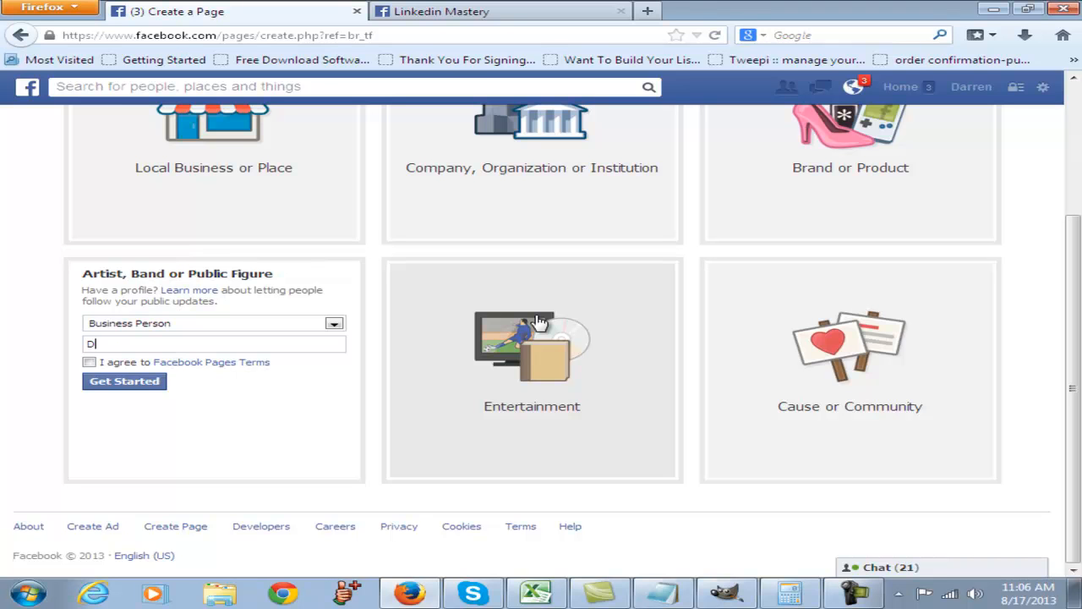
text(Da)
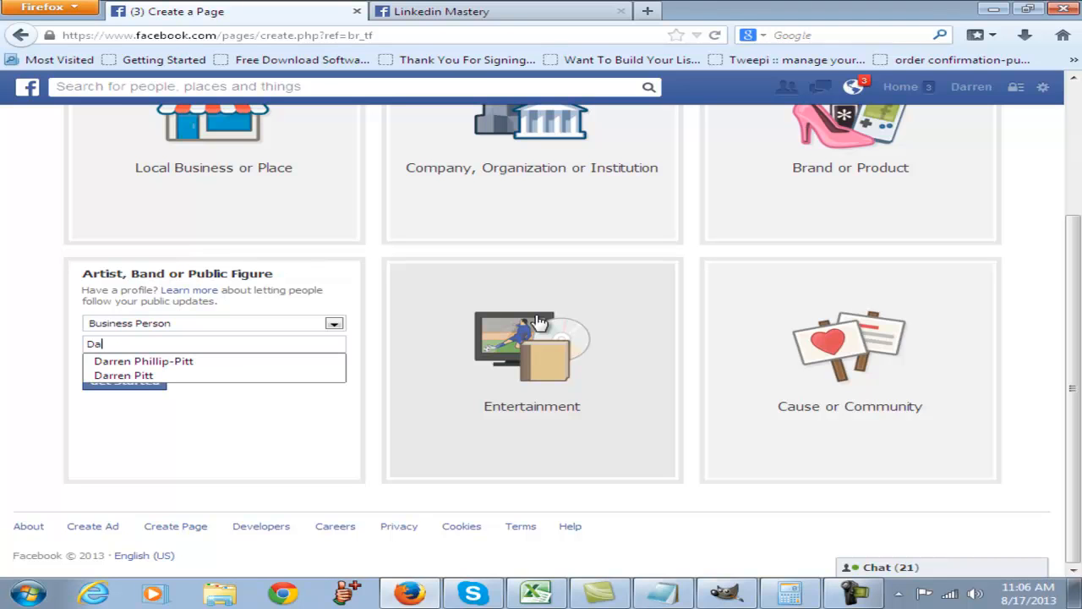
text(rren Test Page)
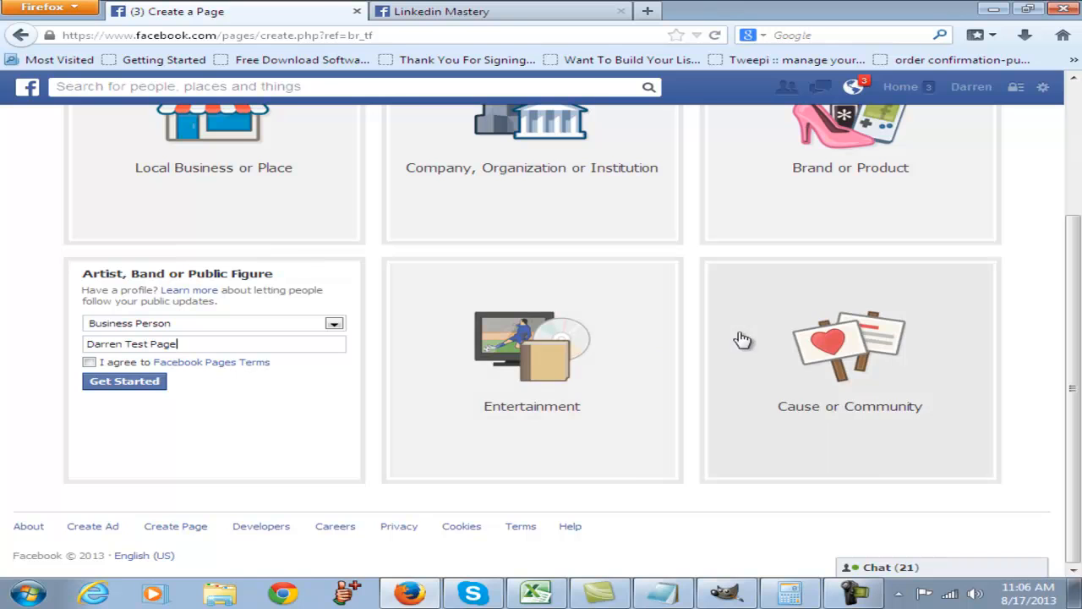
click(89, 362)
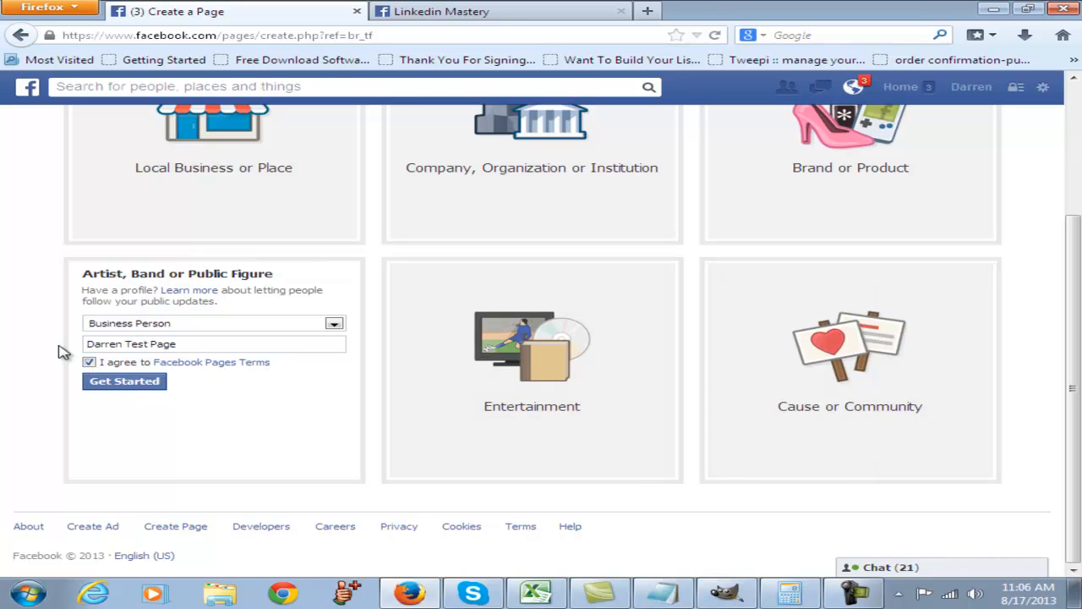
click(146, 393)
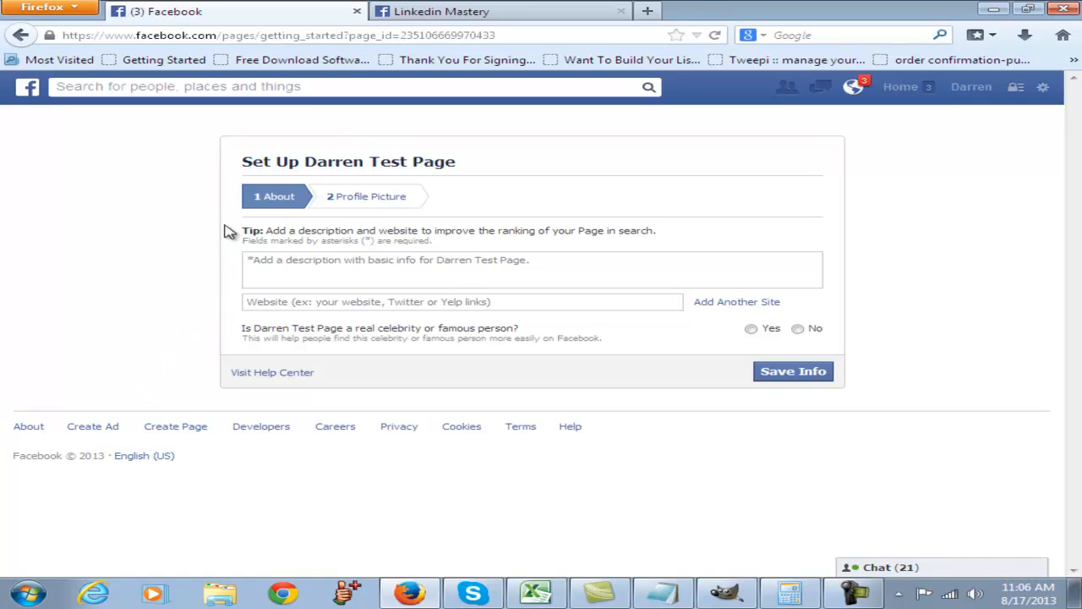
- Enter the page description "This page is designed to teach you how to market on Facebook"
click(275, 265)
text(Thi)
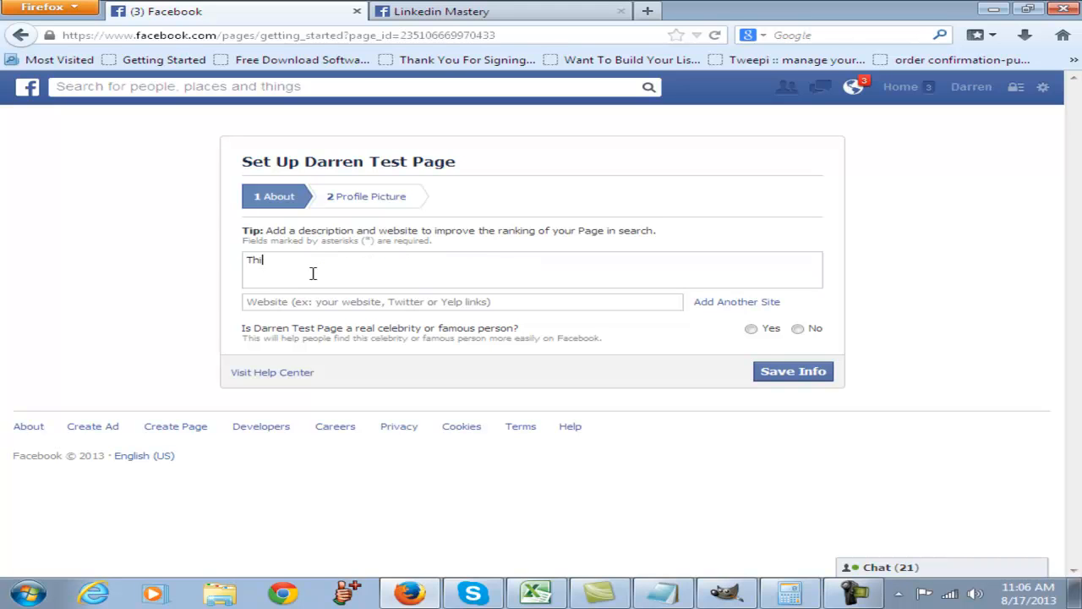
text(s page is designed to teach you ha)
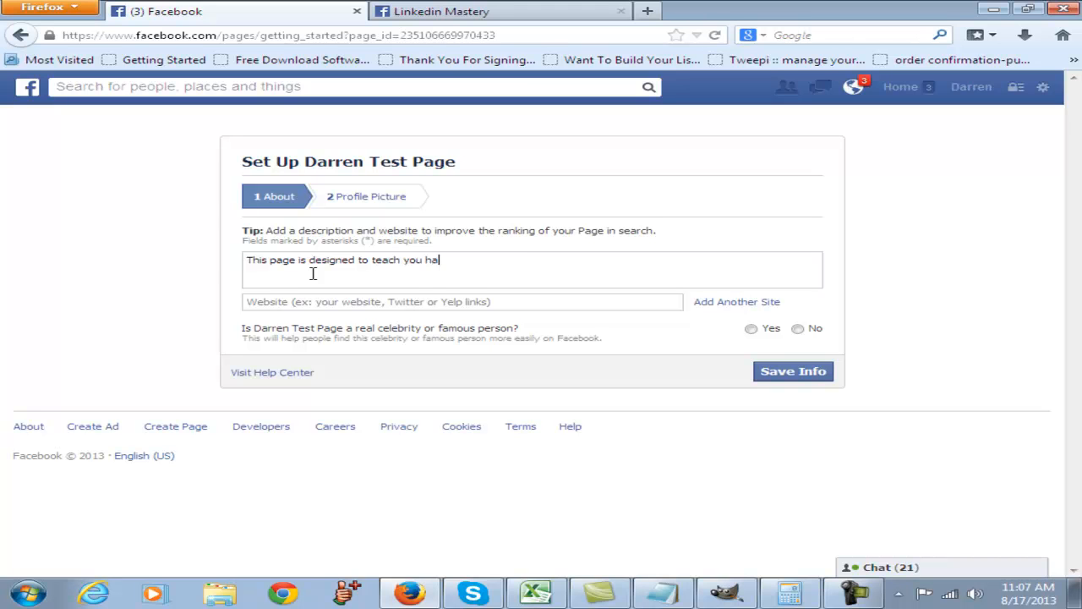
key(BackSpace)
text(ow to market on Facebook)
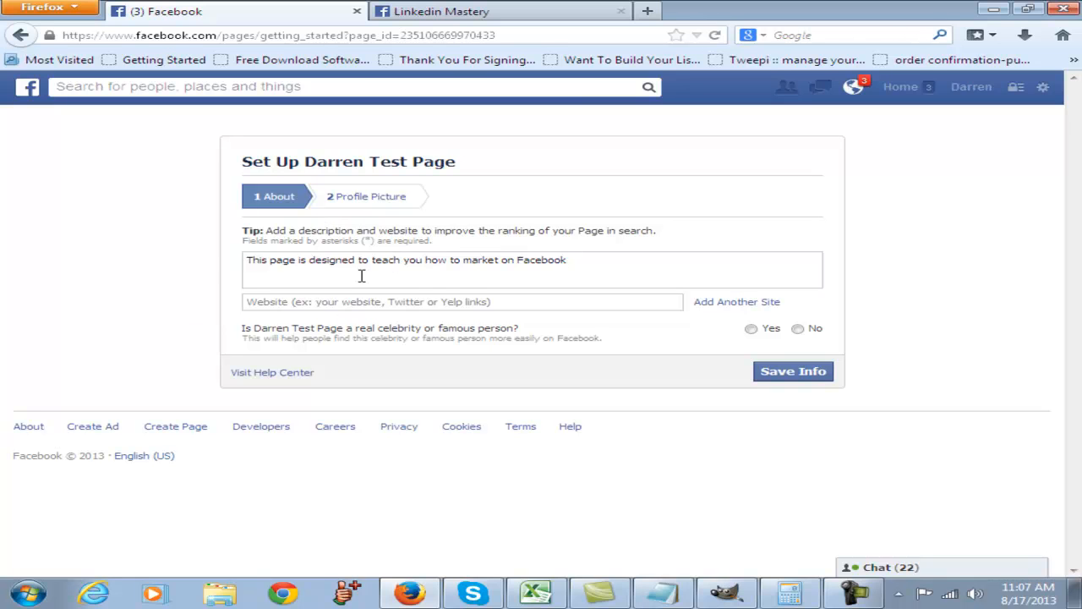
- Enter the owner's personal website address as the page's website, using the saved suggestion
click(282, 302)
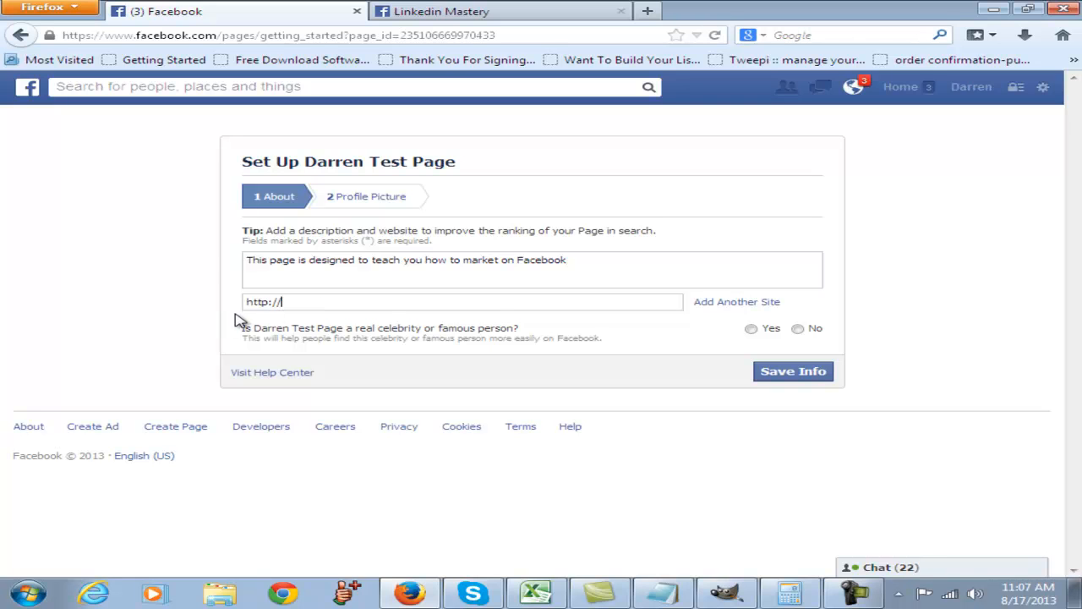
text(da)
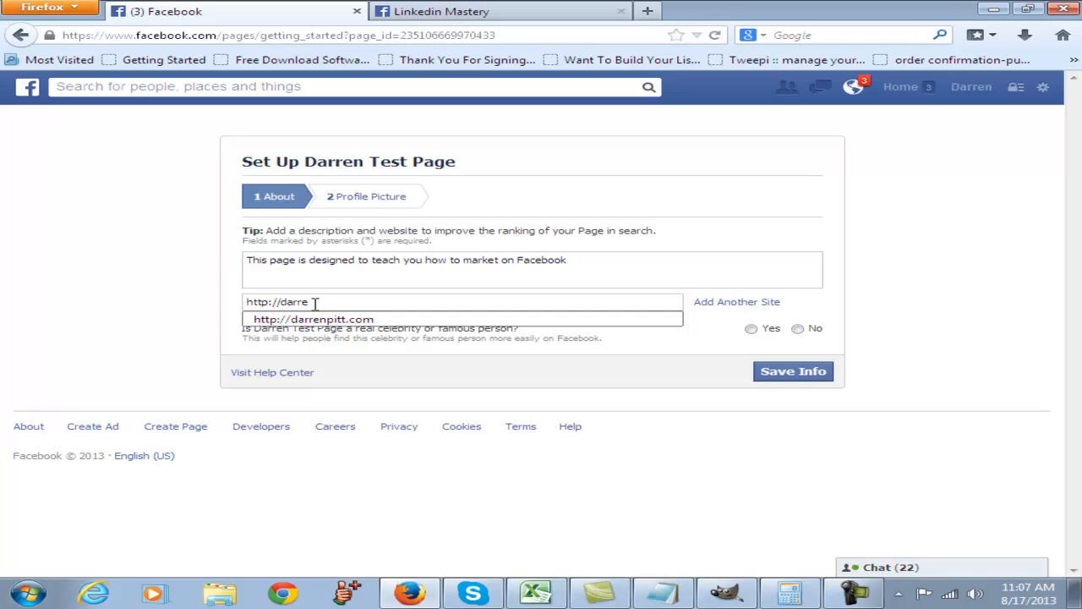
text(rre)
key(Down)
key(Return)
key(Tab)
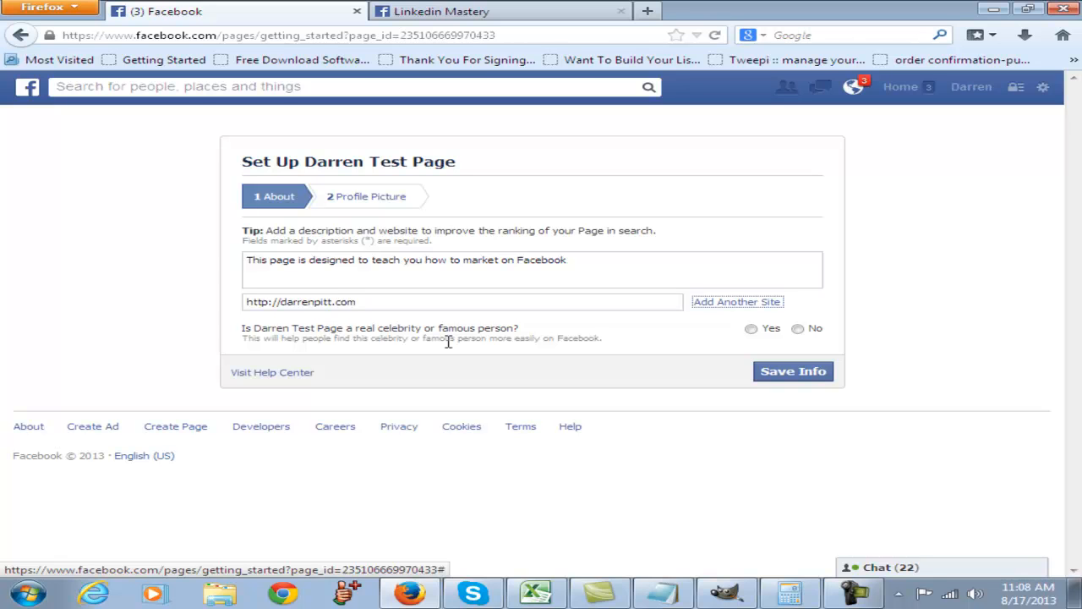
- Answer Yes to both the real celebrity and the authorized representation questions, and save the page info
click(752, 329)
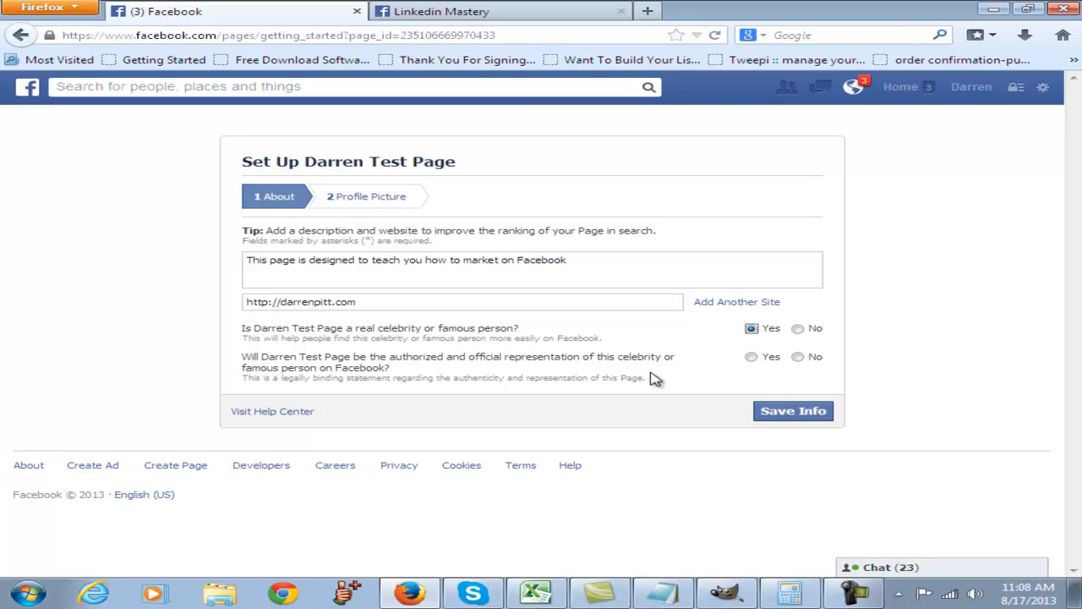
click(751, 357)
click(787, 413)
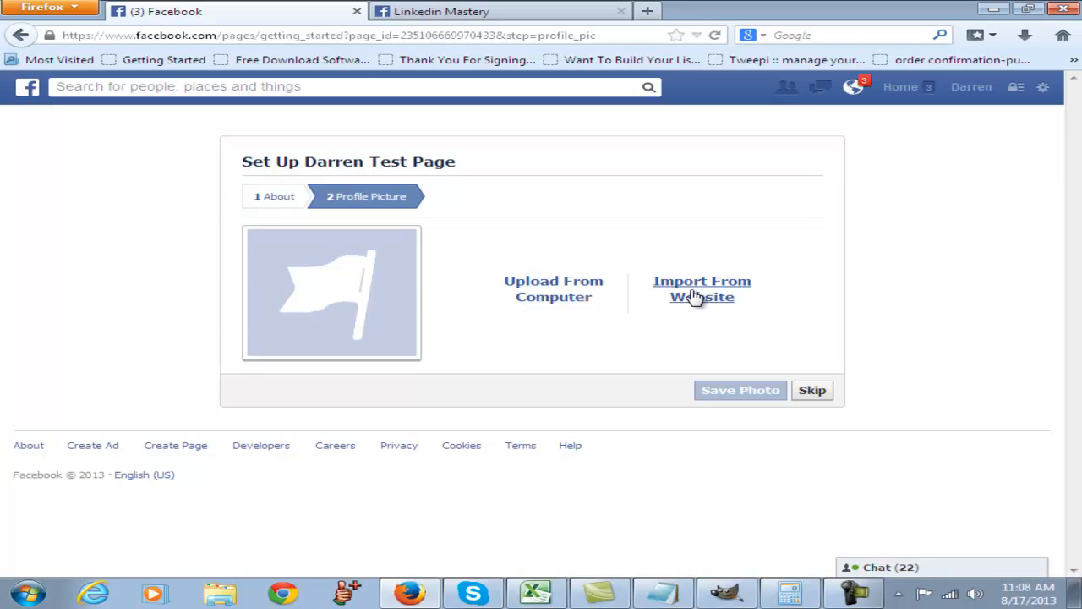
- Upload the portrait image from the Powerpoint Animations folder in the Pictures library as the page's profile picture
click(551, 288)
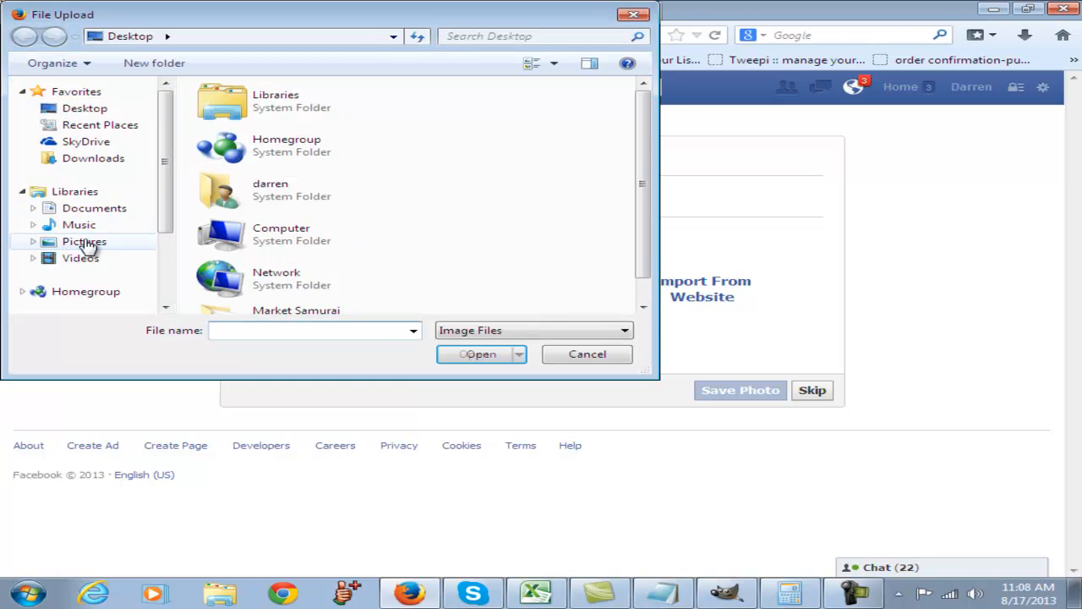
click(82, 241)
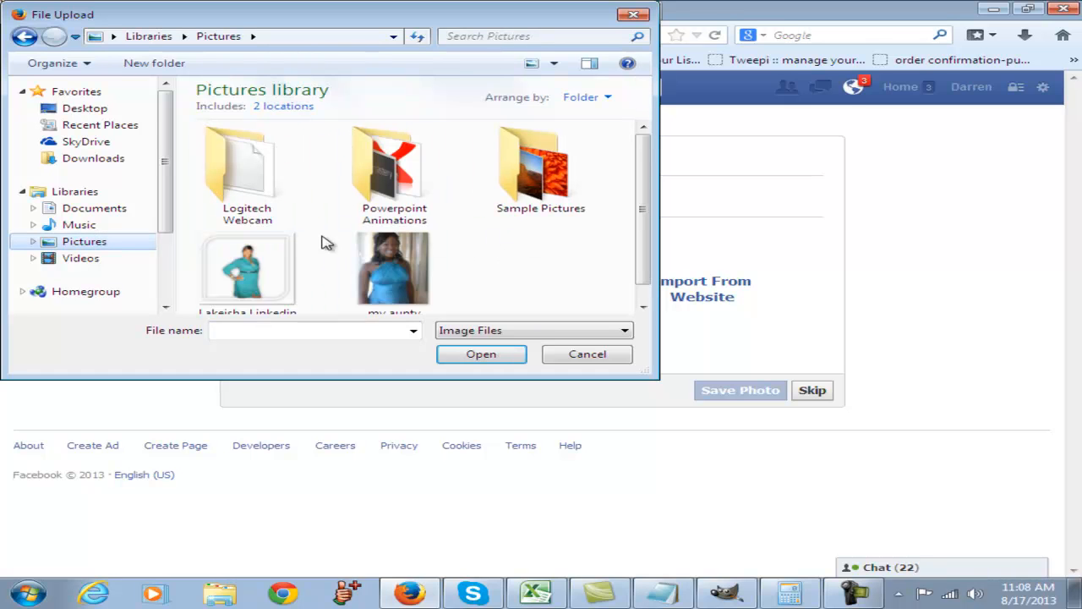
double_click(389, 208)
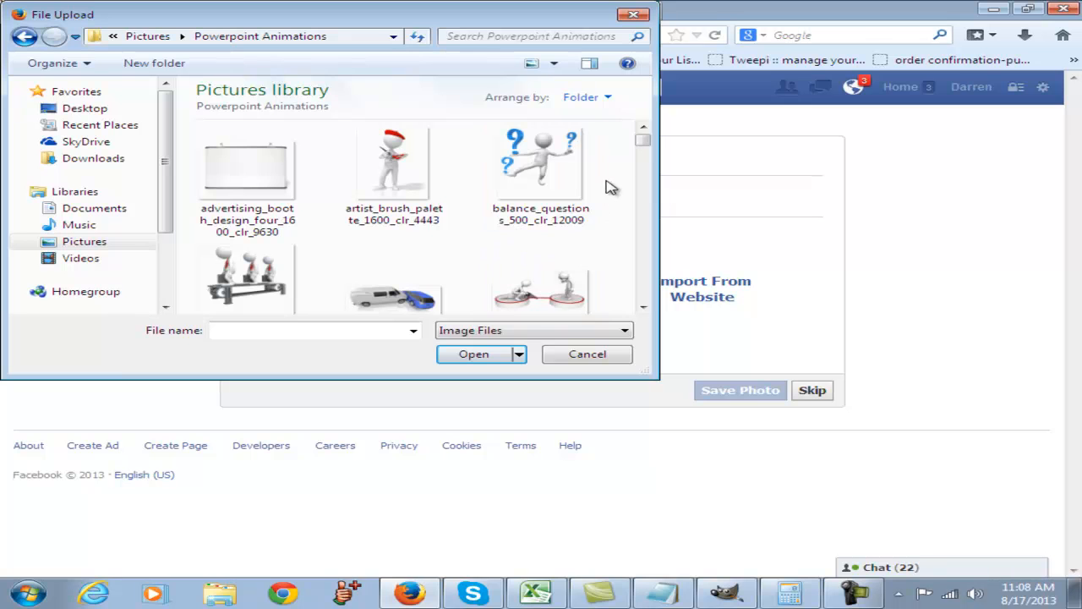
drag(642, 138, 646, 208)
click(394, 237)
click(475, 355)
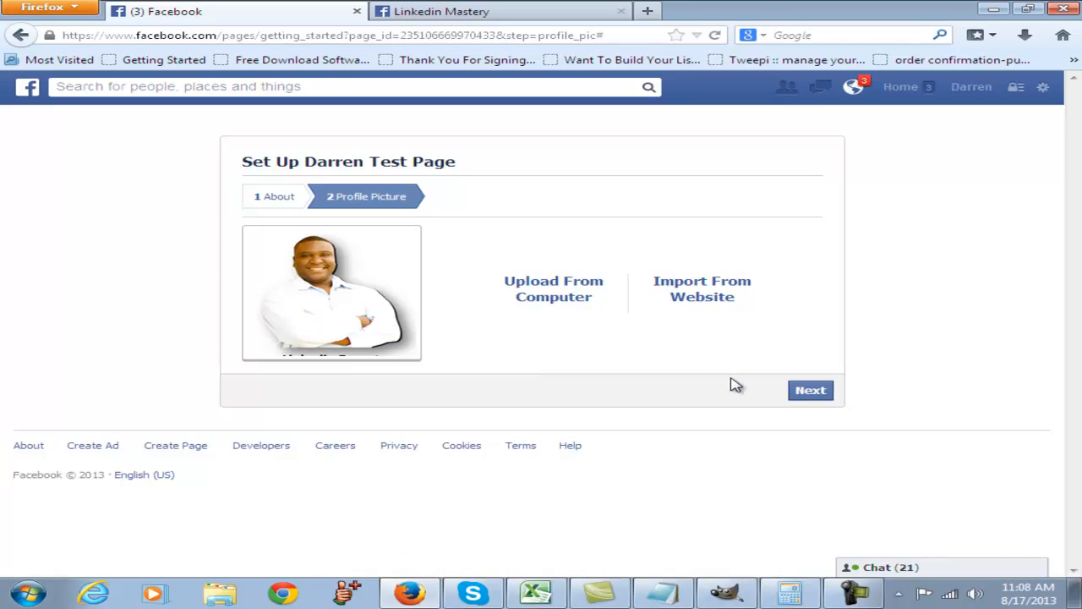
- Complete the profile picture stage of the setup and like the new page
click(808, 393)
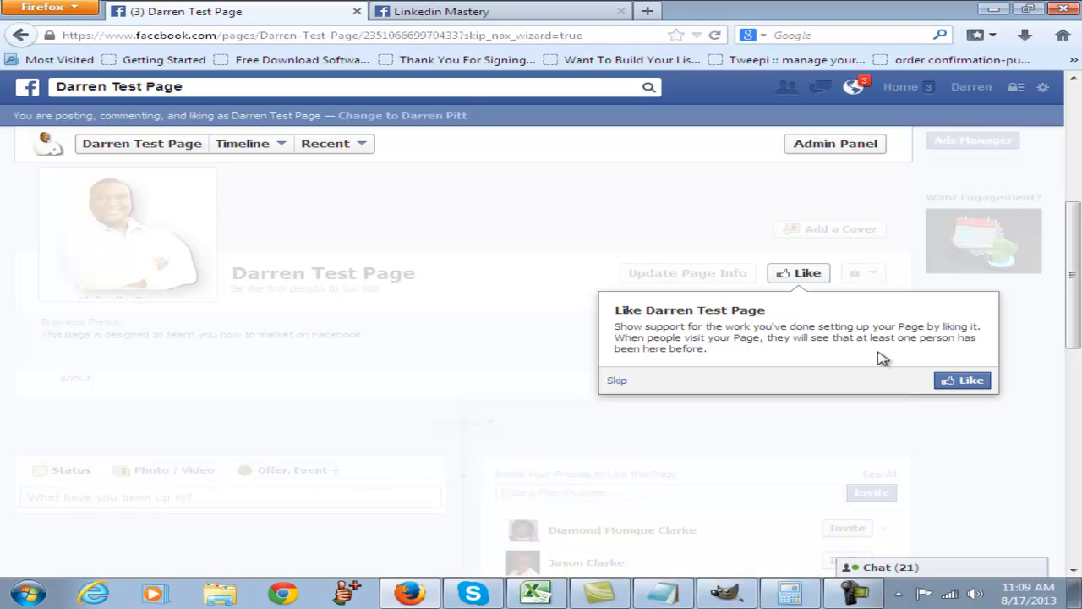
click(960, 382)
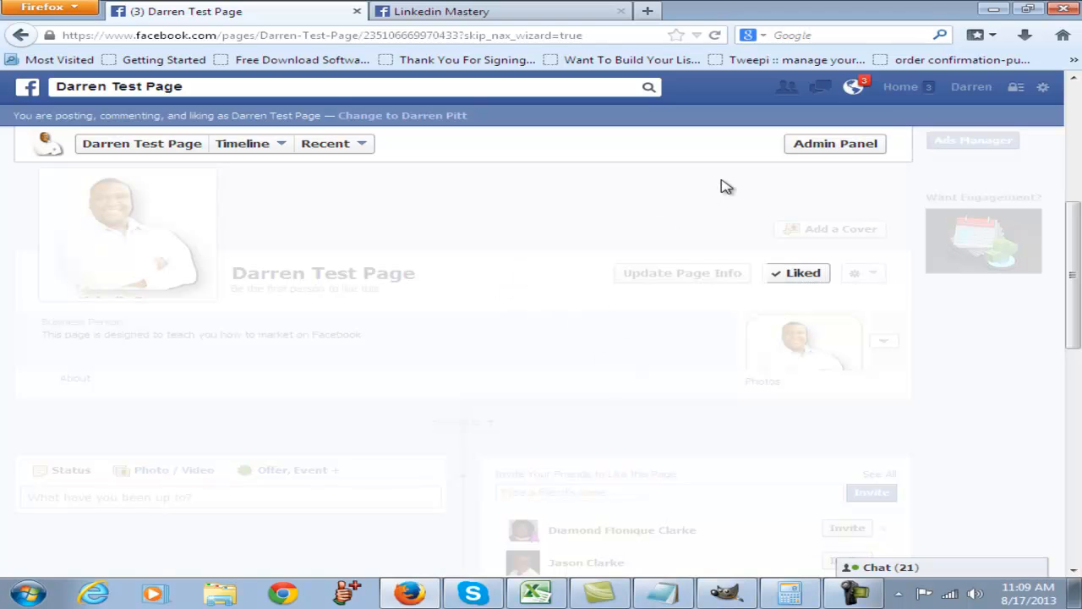
- Reload the new page from its name link to clear the faded setup overlay
scroll(374, 464, down, 3)
scroll(210, 253, up, 5)
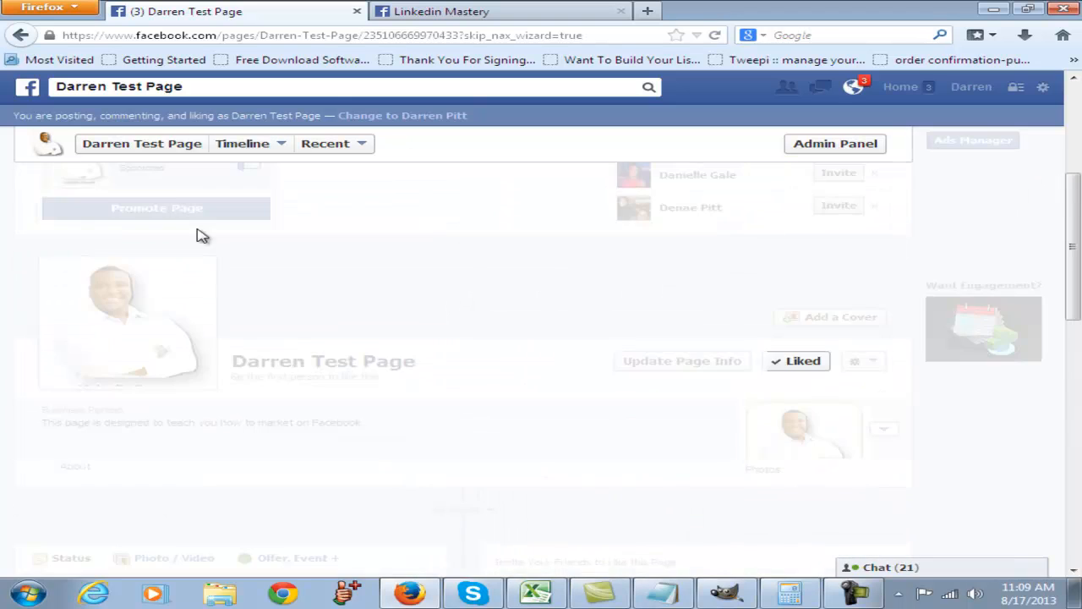
click(158, 146)
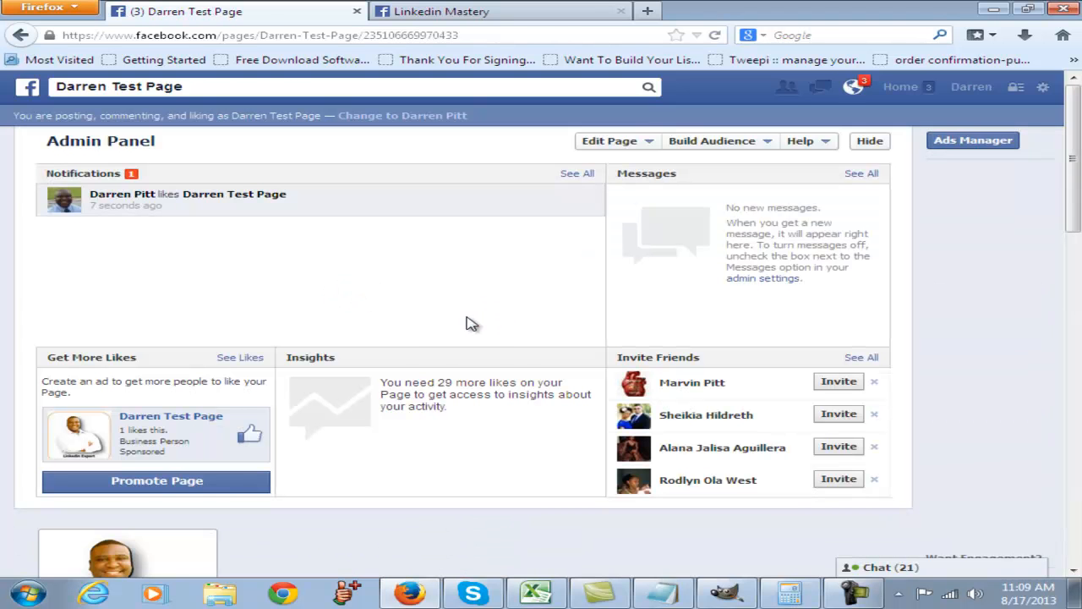
- Look through the admin panel and its Invite Friends list, dismissing the group post notification
scroll(497, 322, down, 3)
scroll(497, 321, up, 4)
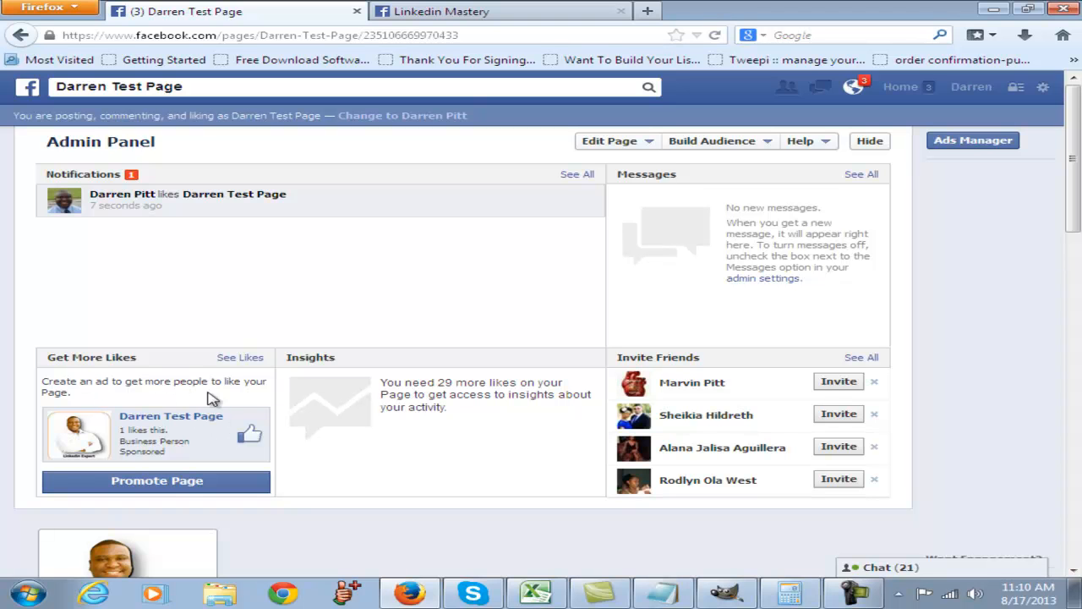
scroll(375, 394, down, 2)
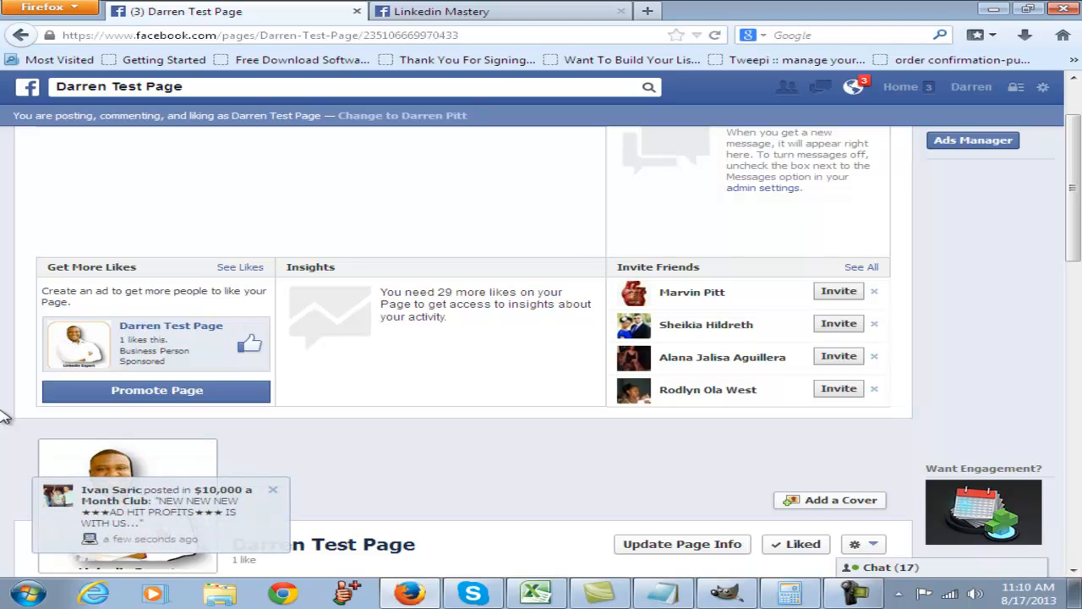
click(273, 489)
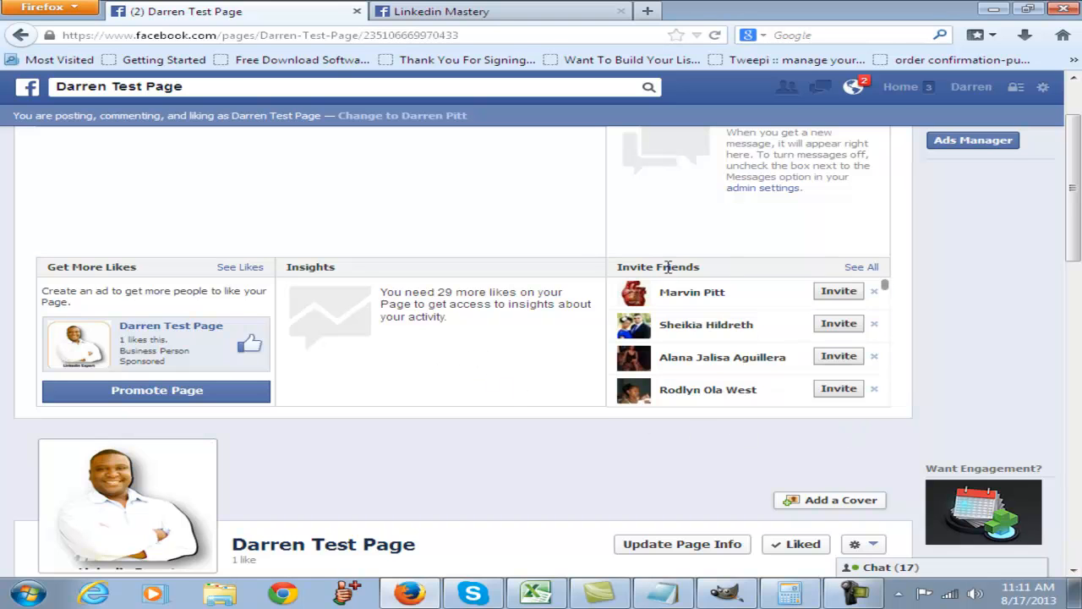
scroll(681, 351, down, 3)
scroll(700, 353, up, 3)
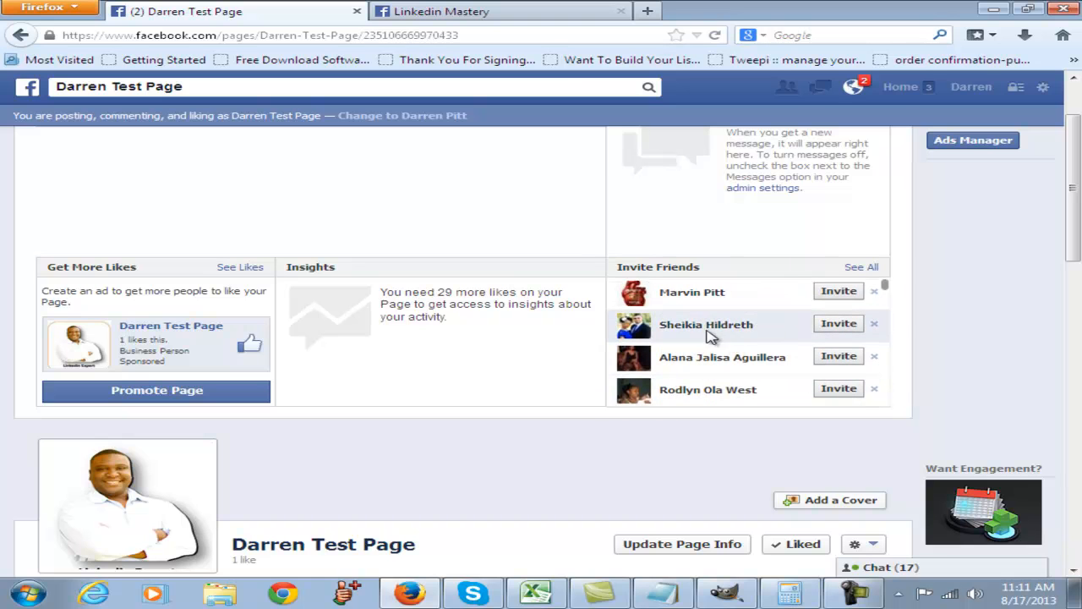
scroll(763, 326, down, 2)
scroll(746, 334, down, 10)
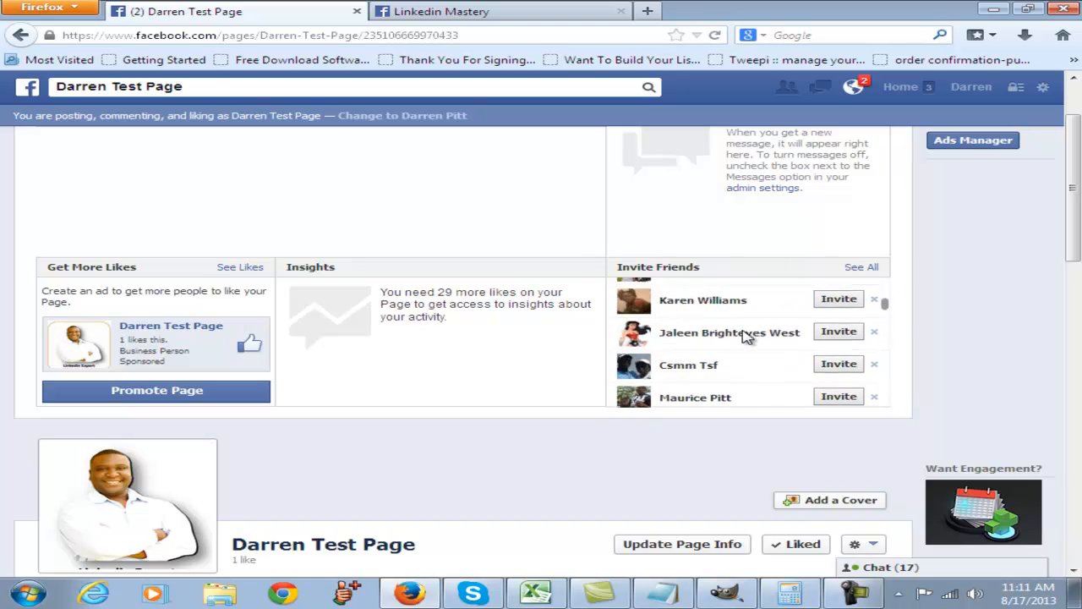
scroll(744, 338, up, 10)
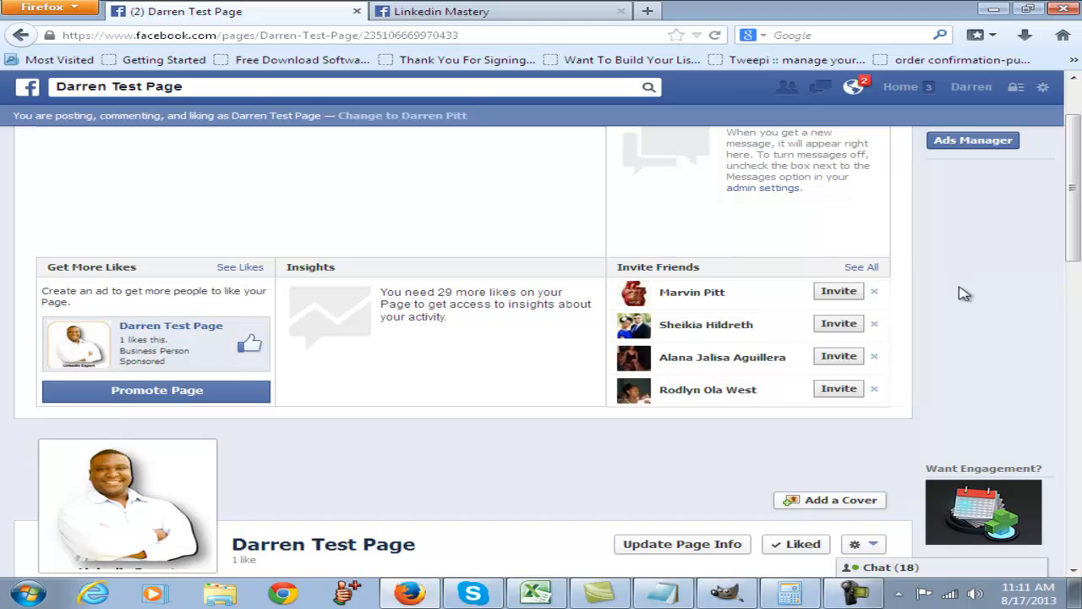
- Look at the options for editing the page's profile picture and close them without choosing one
scroll(965, 294, down, 3)
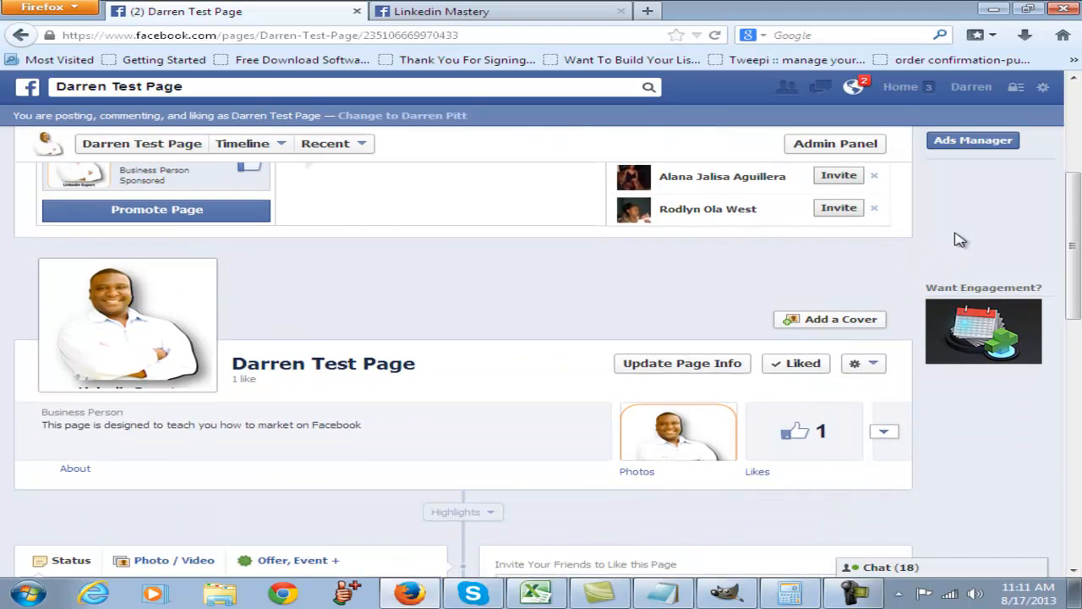
scroll(372, 397, up, 2)
mouse_move(154, 410)
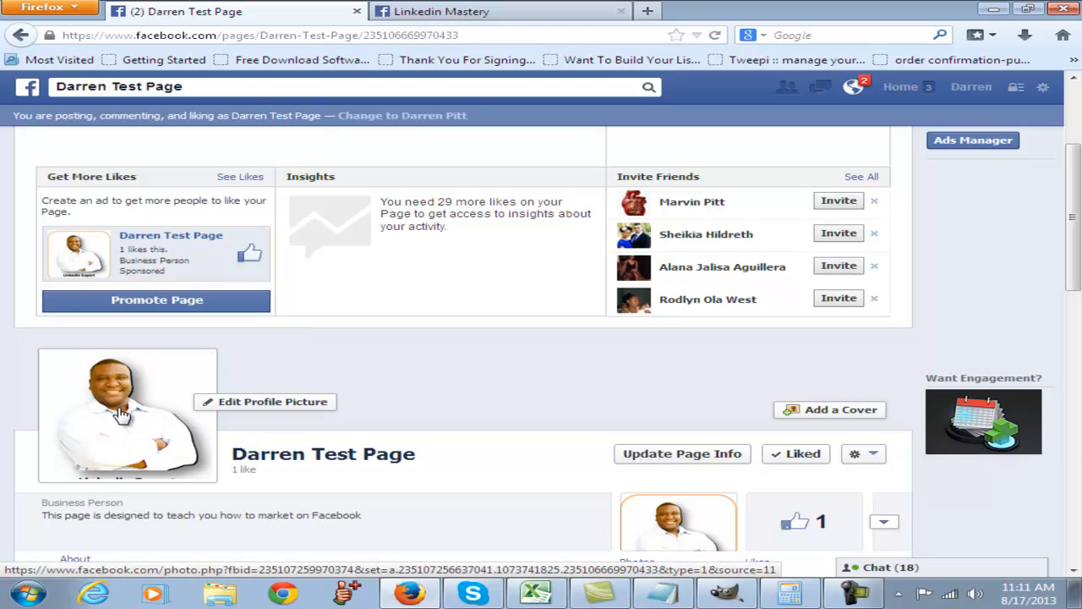
click(258, 406)
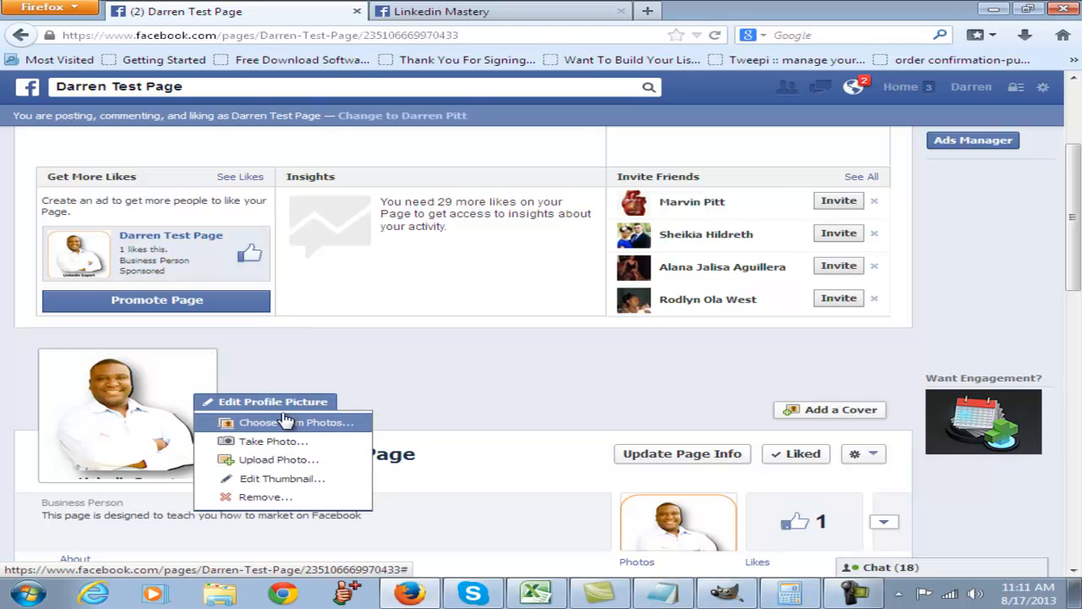
click(556, 395)
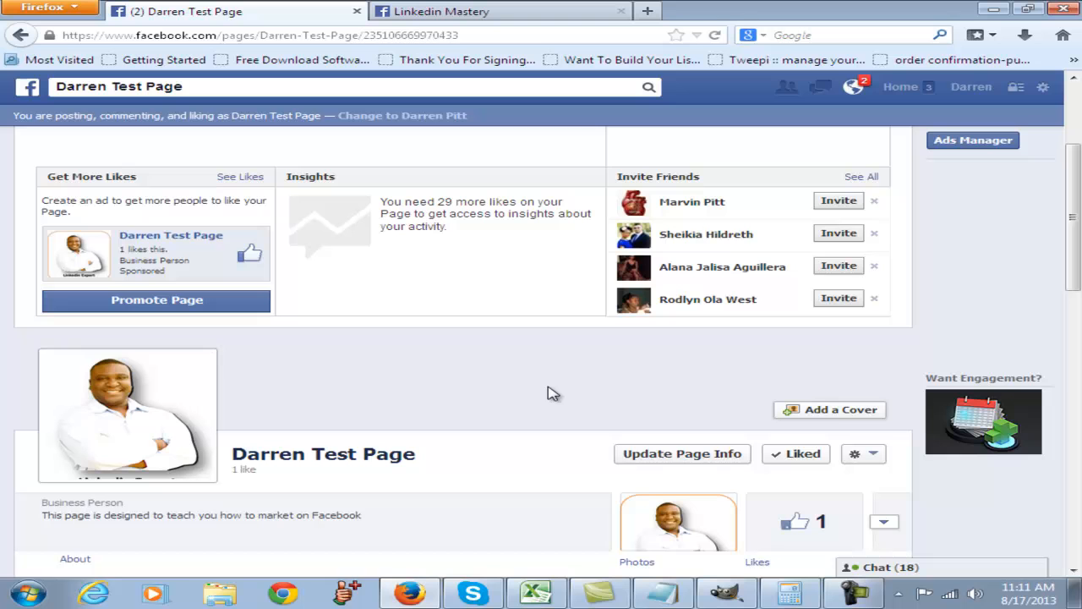
- Upload the "linkedin mastery cover" image from the Powerpoint Animations folder as the page's cover photo
click(832, 413)
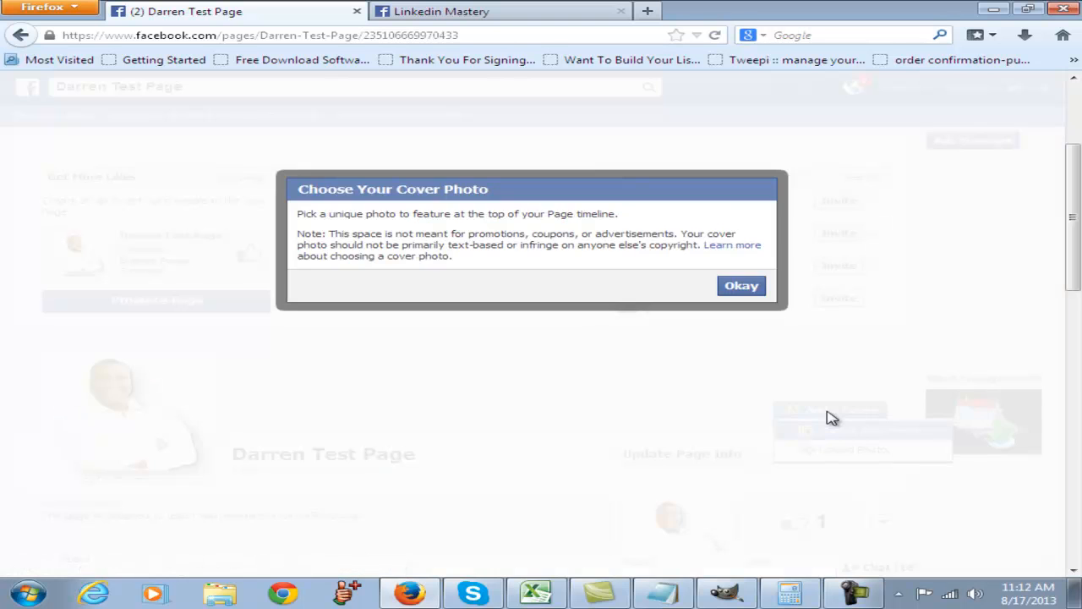
click(740, 288)
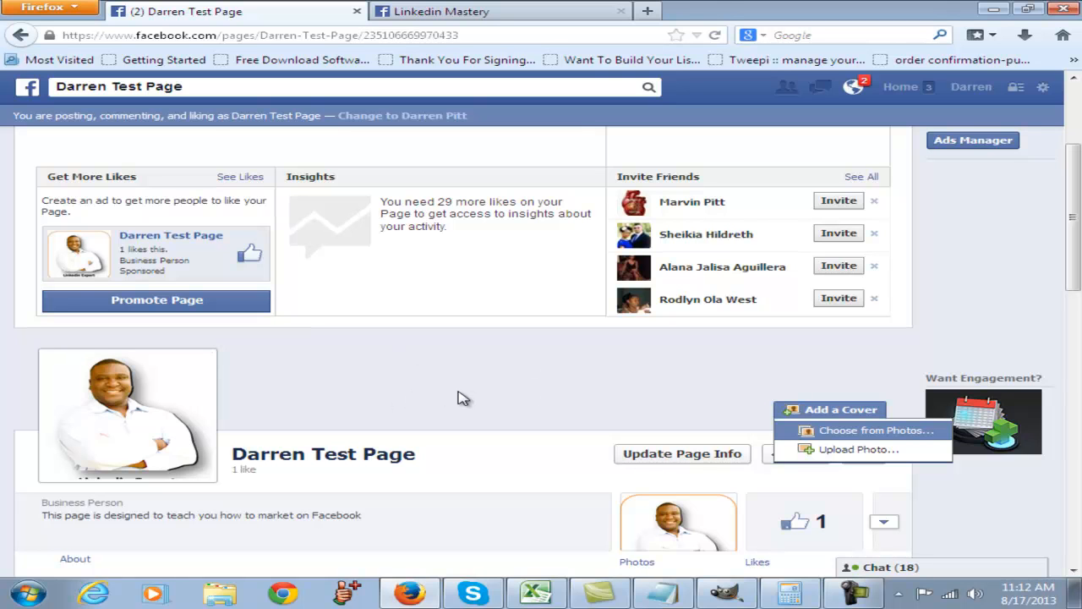
click(861, 451)
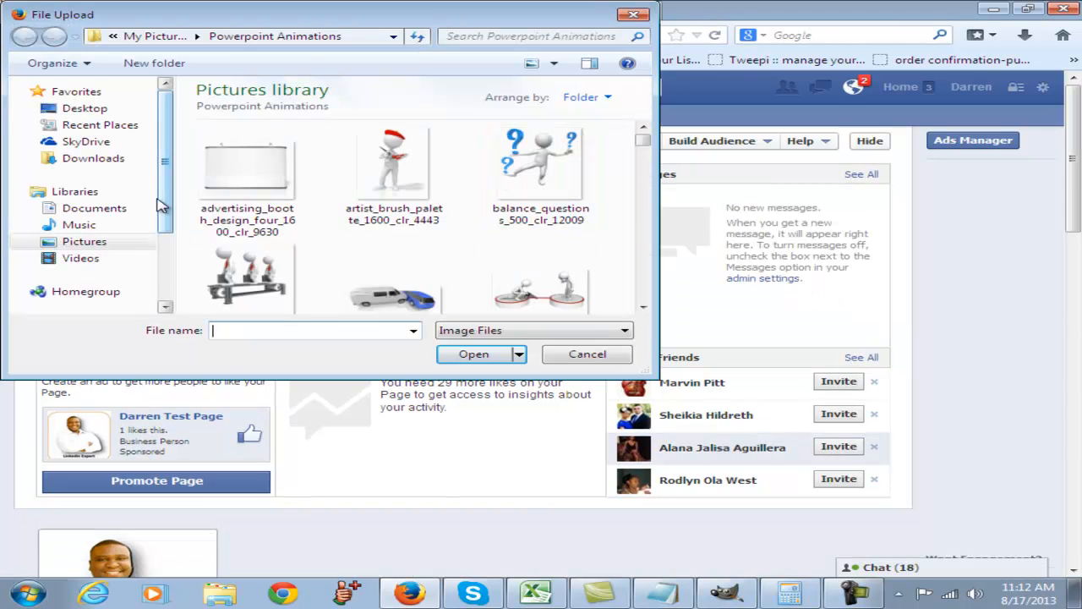
drag(643, 141, 655, 203)
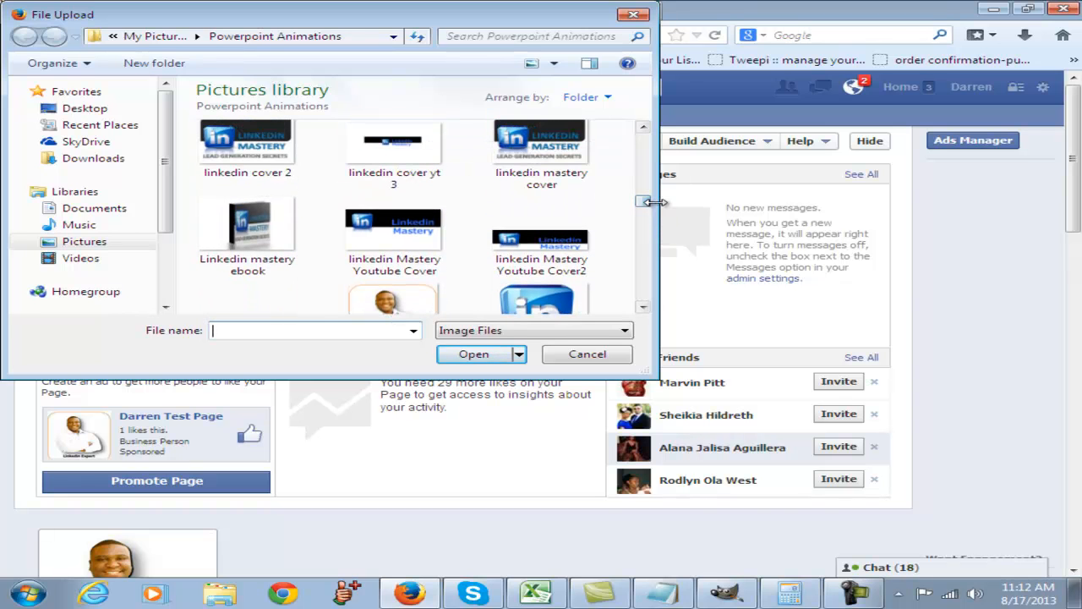
click(556, 147)
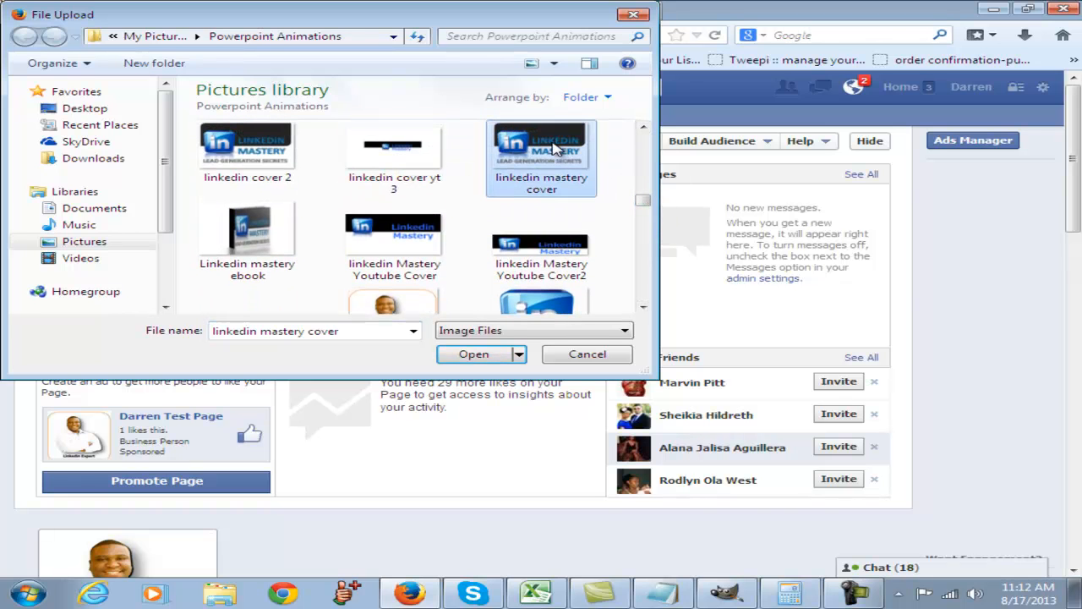
click(471, 356)
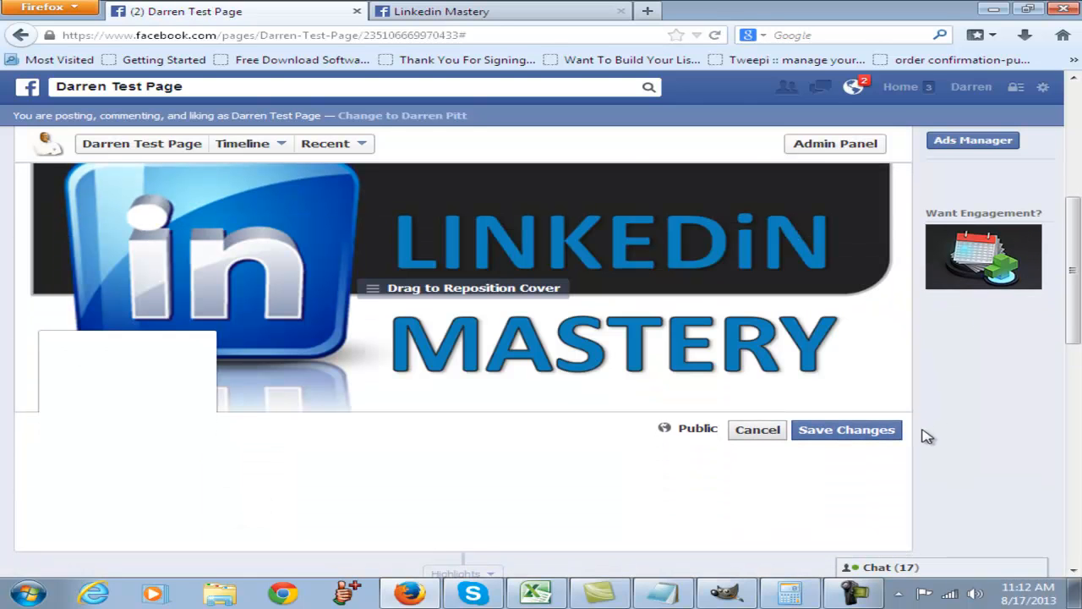
- Reposition the cover photo so the LINKEDiN MASTERY title and logo fill the frame, and save the cover changes
drag(652, 334, 657, 211)
scroll(986, 448, up, 4)
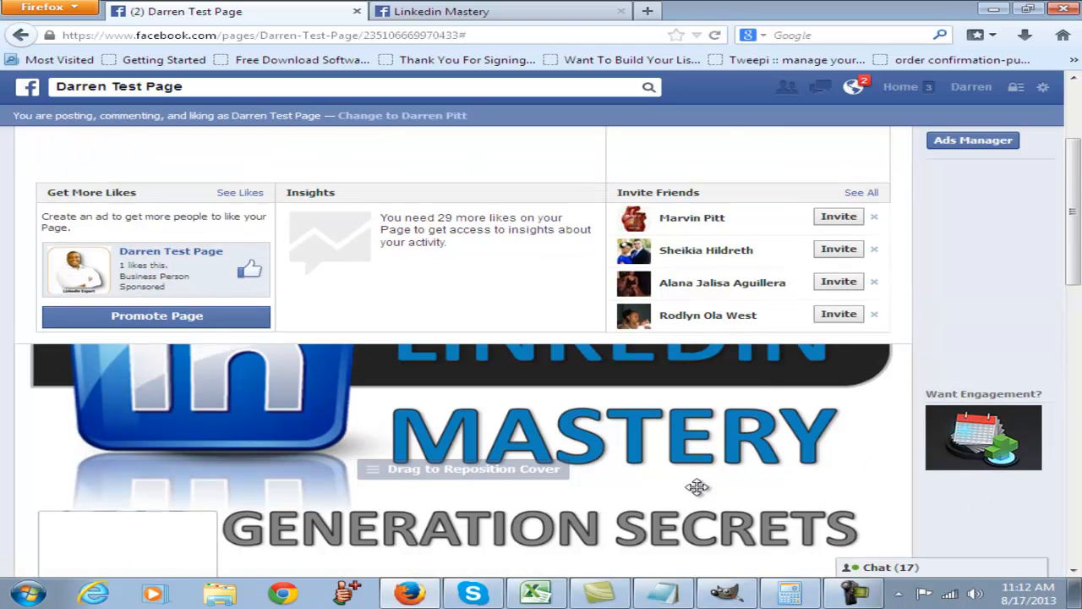
scroll(630, 408, down, 2)
drag(629, 407, 638, 501)
scroll(1015, 508, down, 5)
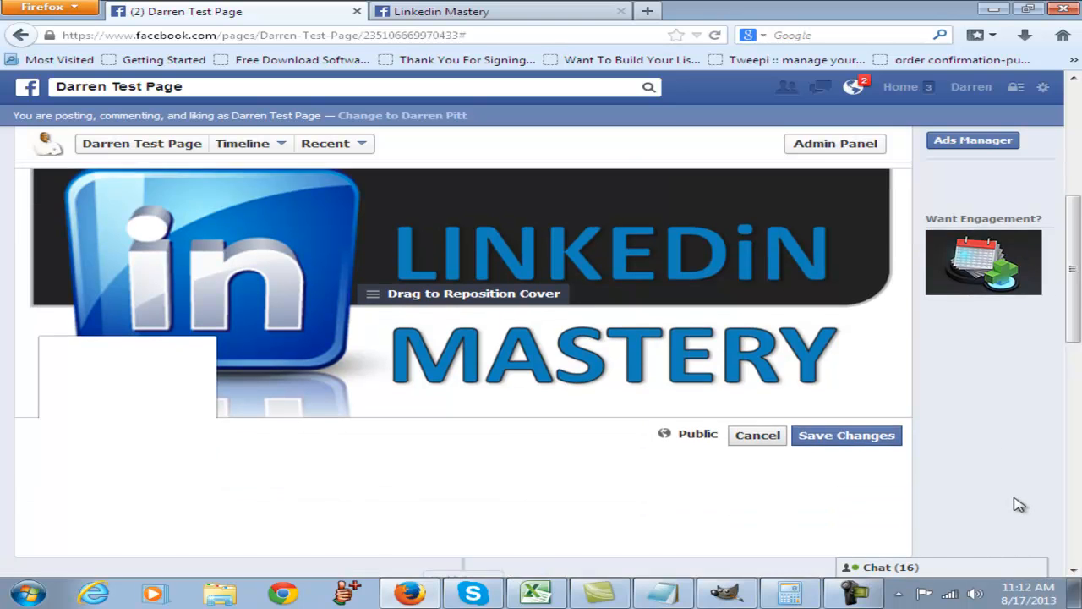
scroll(986, 496, up, 3)
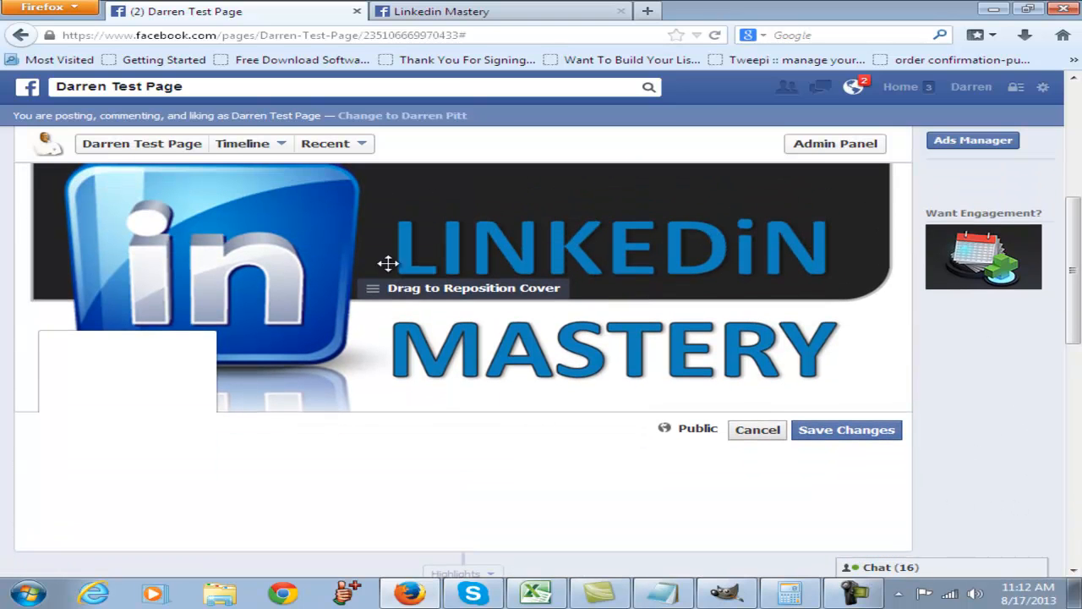
click(847, 437)
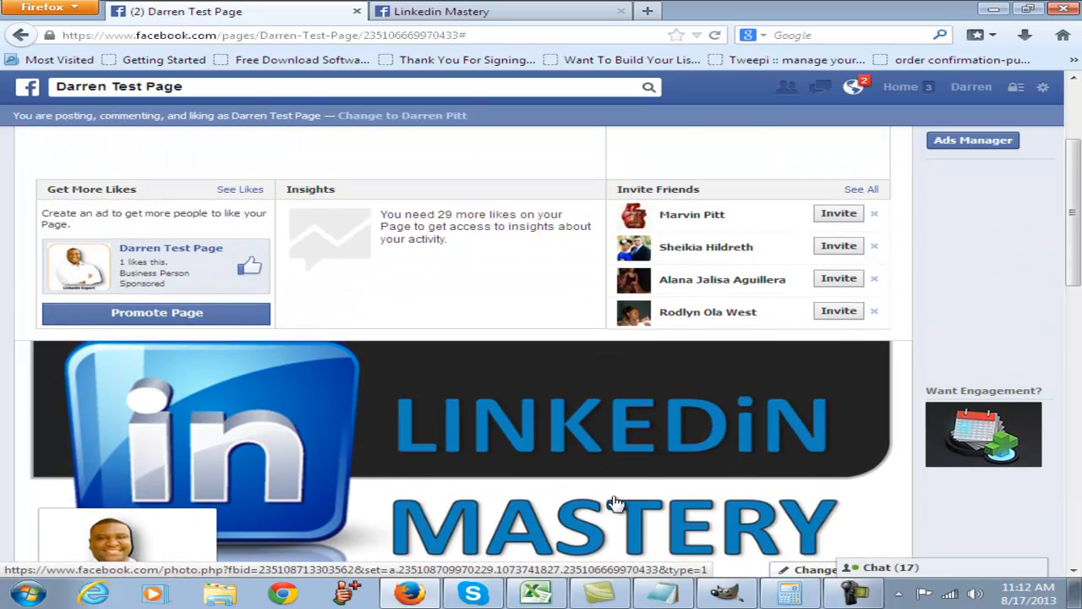
- Examine the page's cover, profile picture, description, status box and friend invitation list
scroll(427, 479, down, 2)
scroll(427, 479, down, 2)
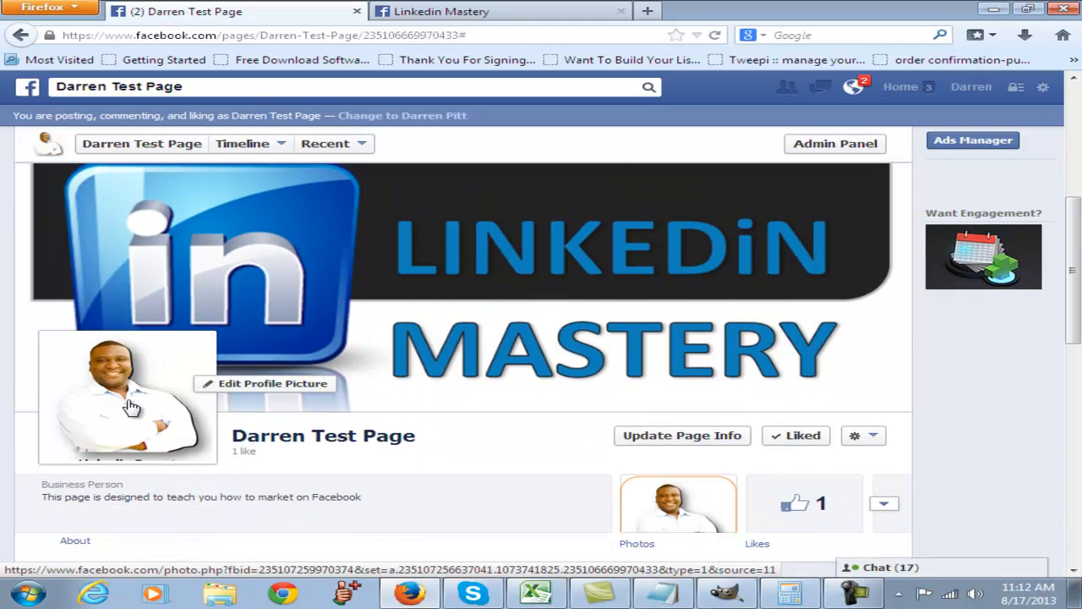
scroll(369, 170, down, 2)
scroll(1010, 446, up, 2)
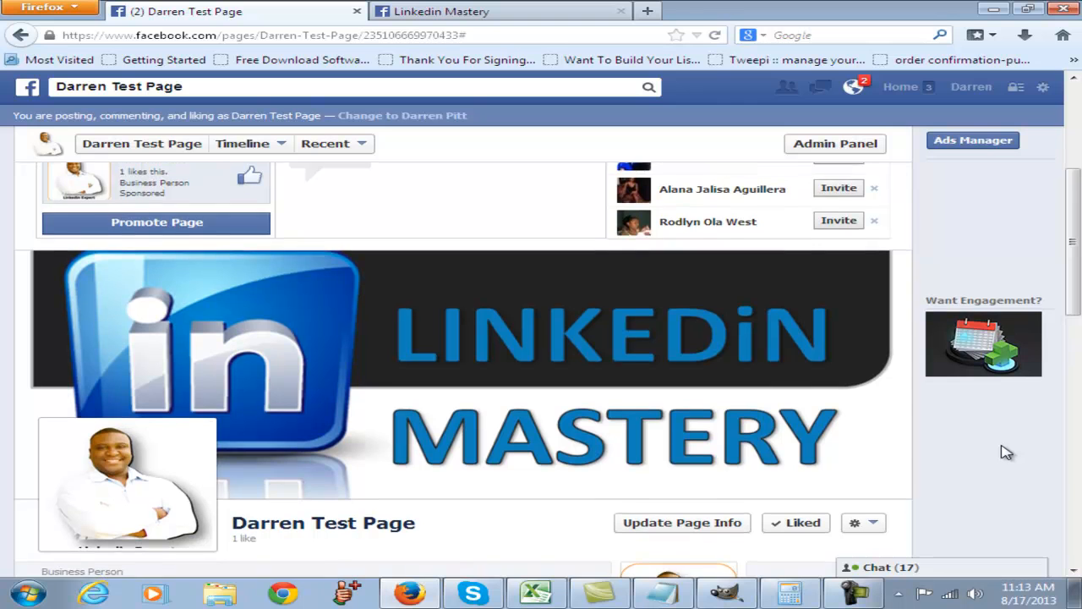
scroll(894, 433, down, 1)
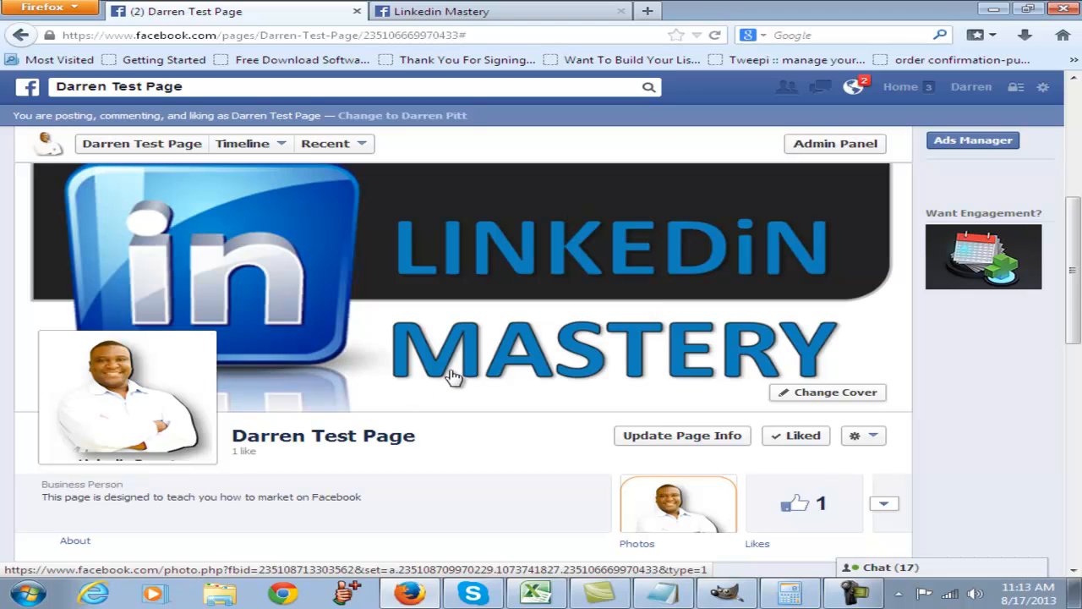
scroll(451, 358, up, 3)
scroll(541, 489, down, 3)
scroll(985, 473, down, 3)
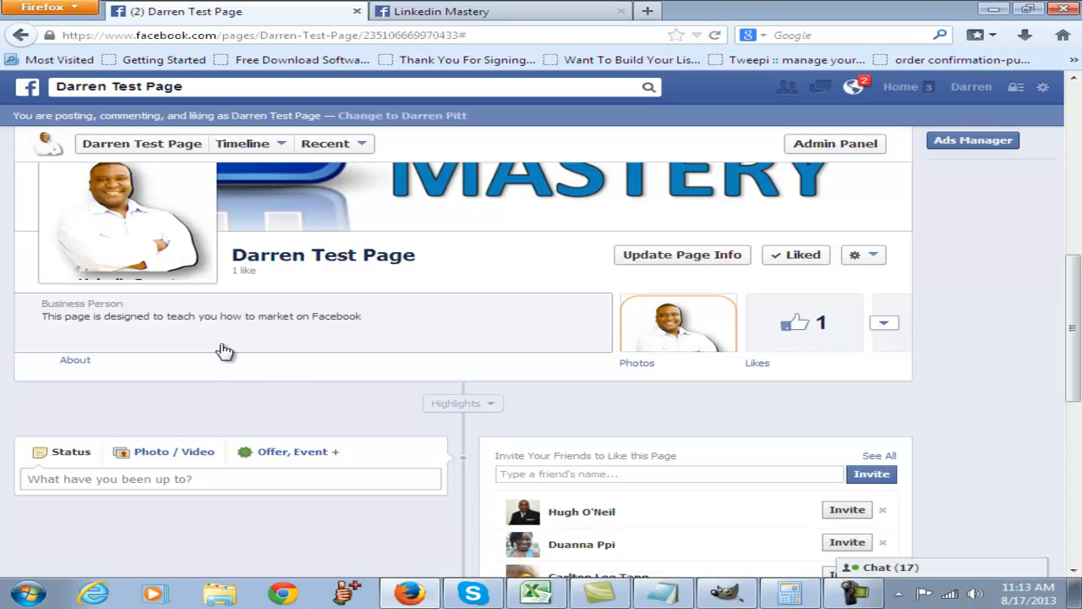
scroll(386, 380, down, 2)
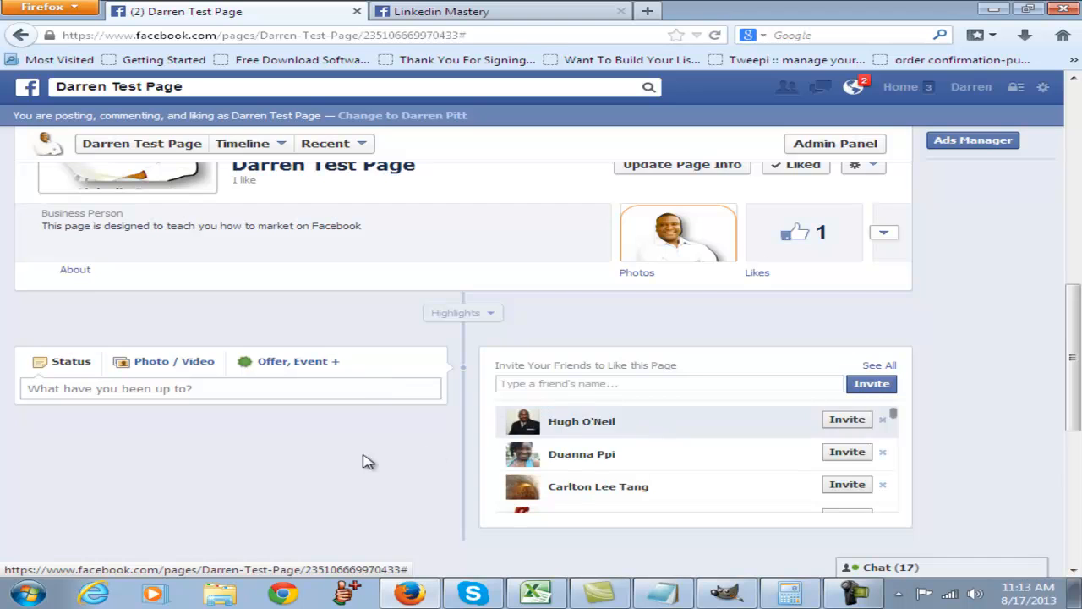
scroll(372, 461, down, 4)
scroll(415, 372, up, 2)
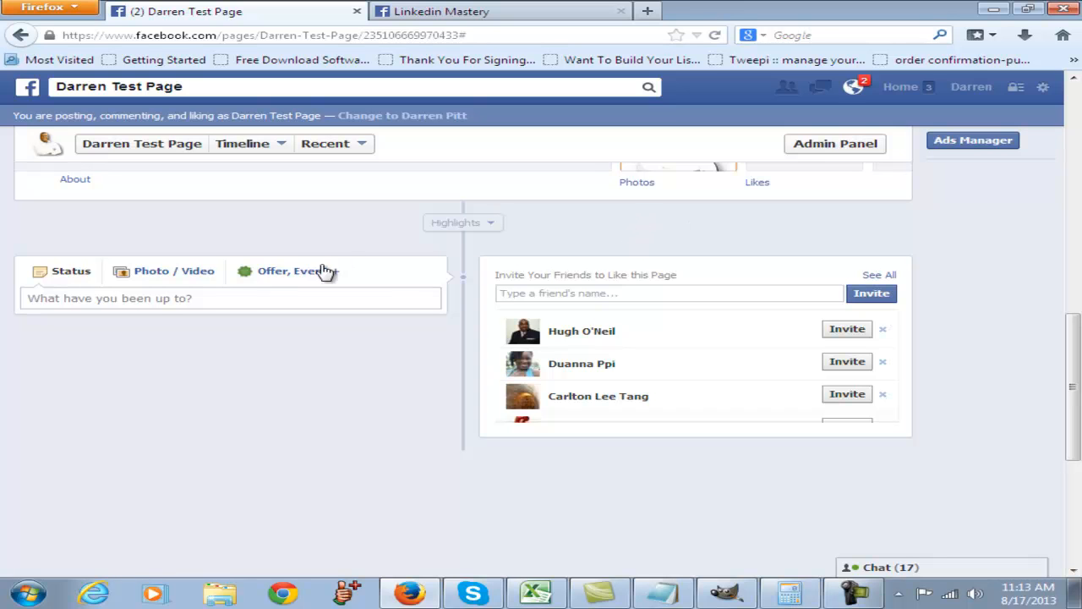
scroll(415, 340, up, 1)
scroll(418, 343, down, 5)
scroll(420, 346, up, 3)
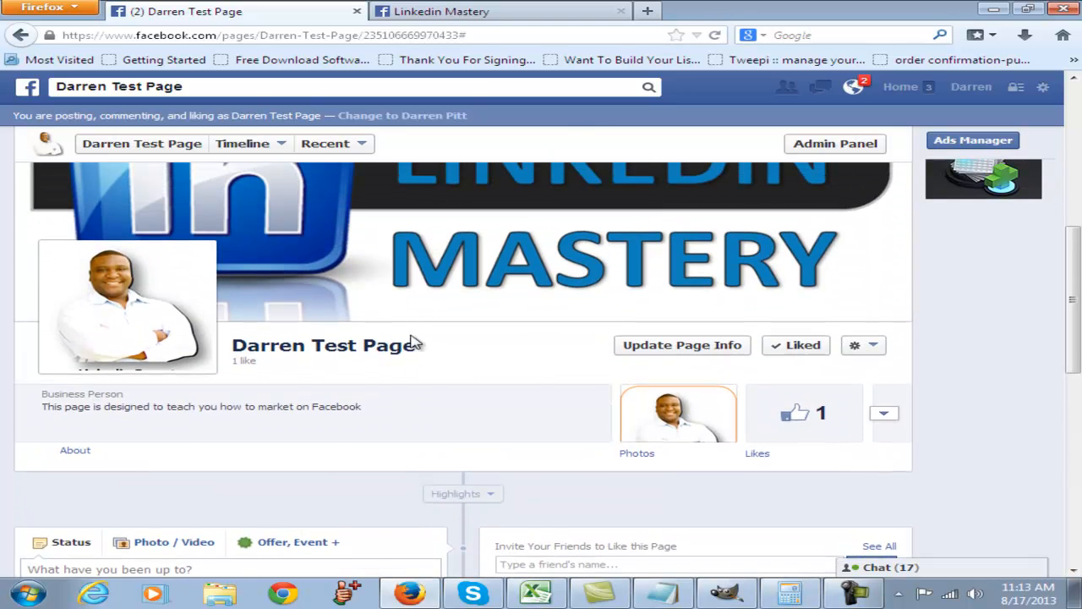
- Expand the tiles beside Photos and Likes and view the add-to-favorites options of the first empty slot
scroll(423, 342, down, 1)
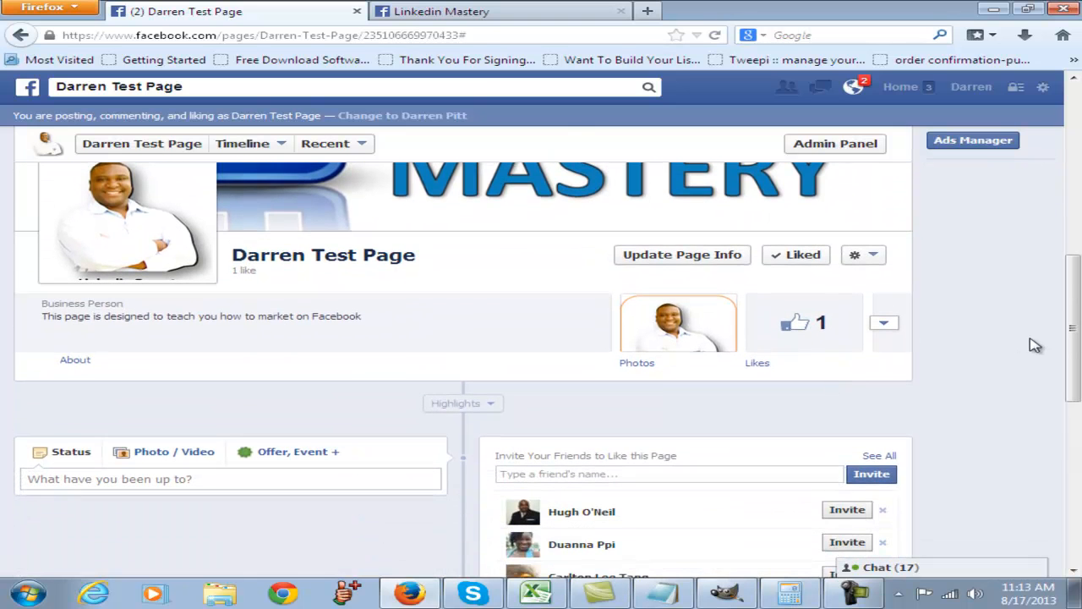
click(886, 328)
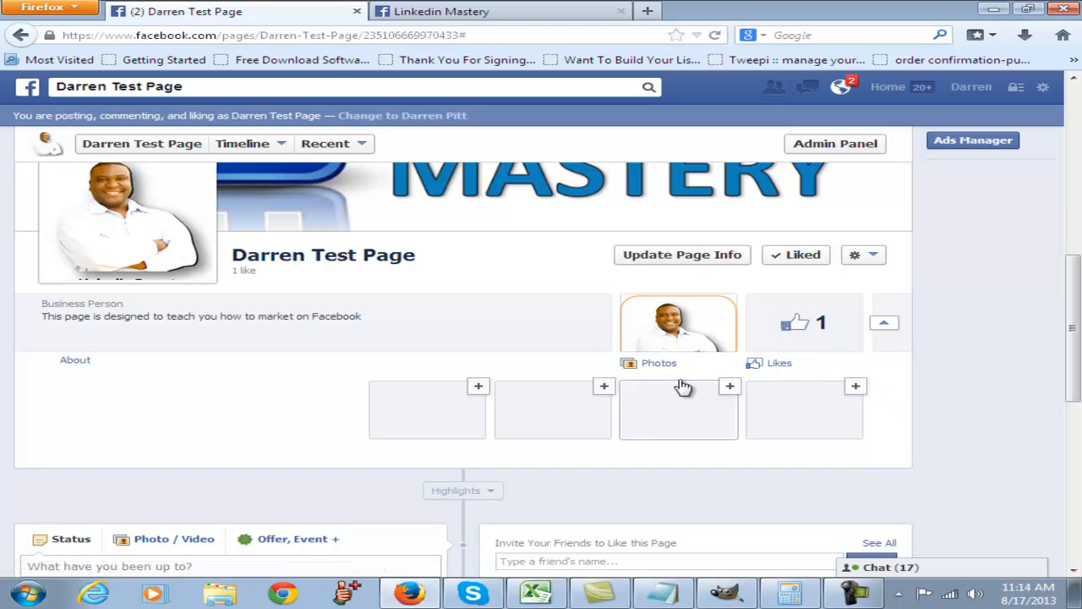
click(478, 388)
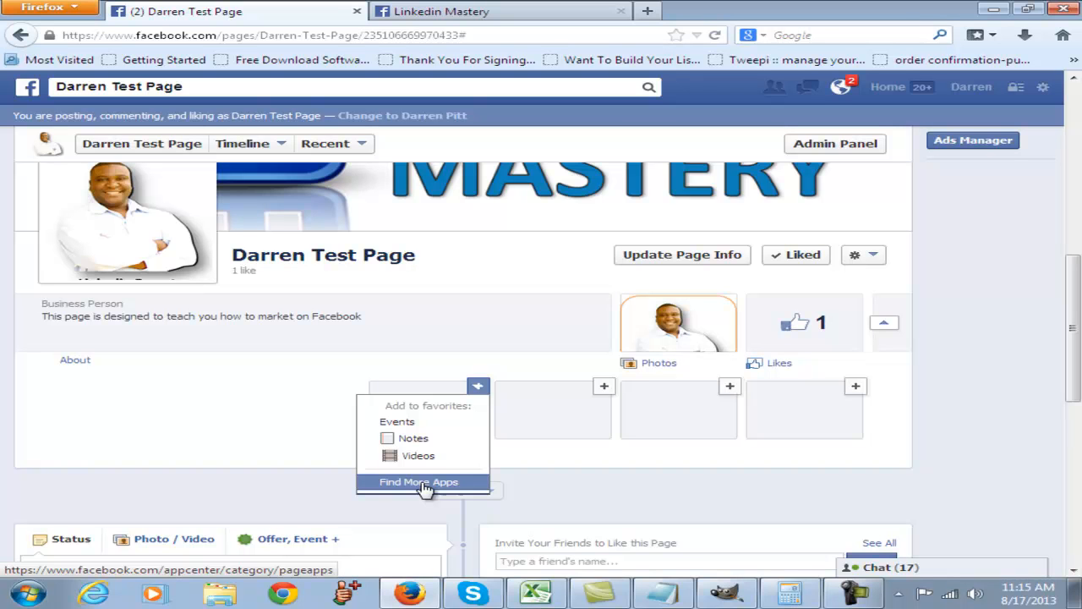
scroll(495, 491, up, 4)
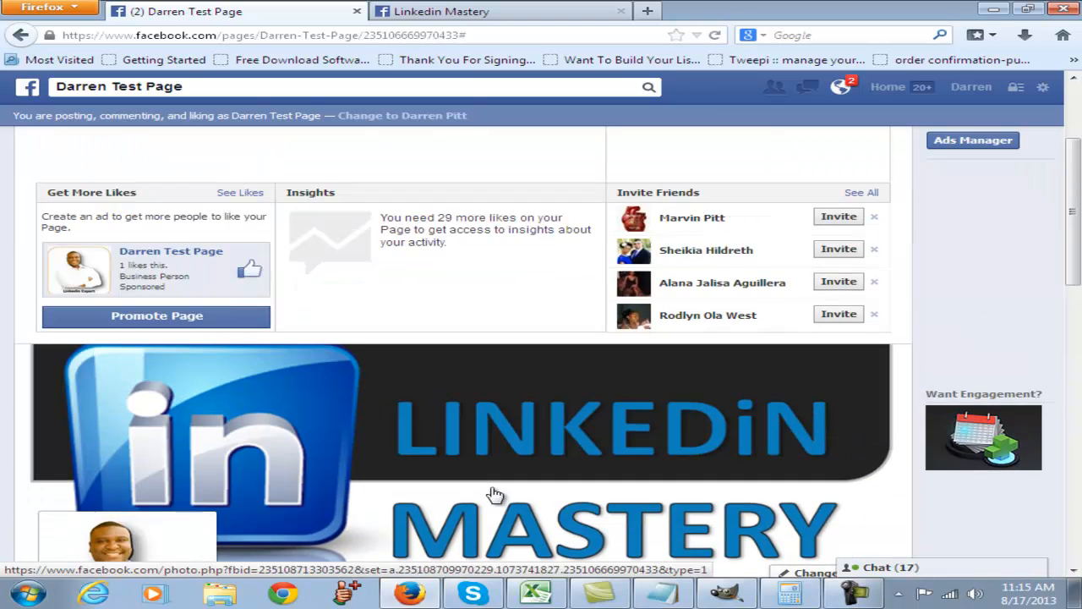
scroll(493, 493, down, 1)
scroll(493, 493, down, 2)
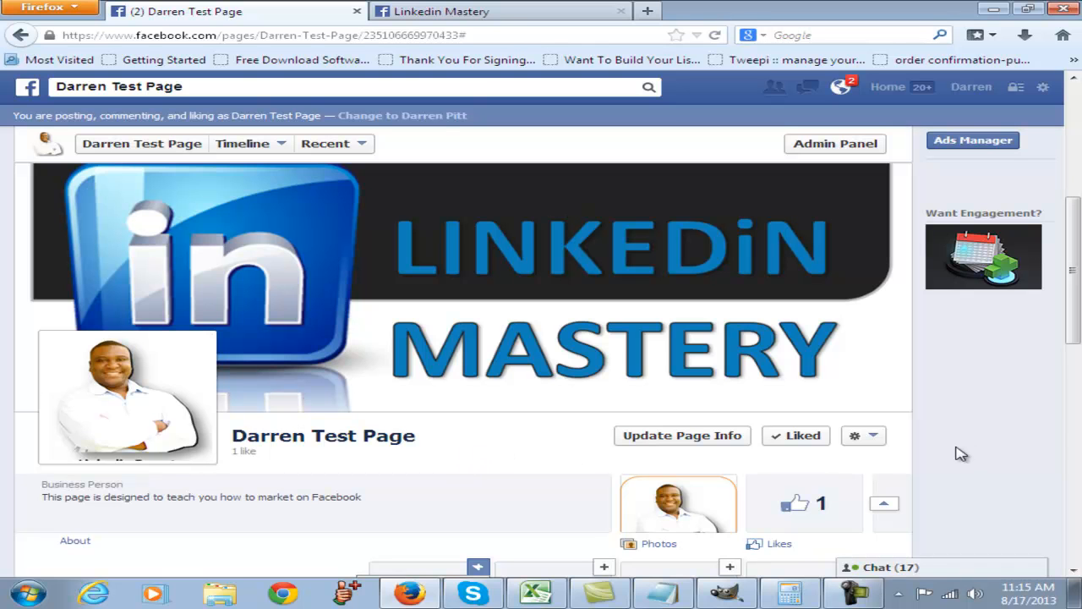
scroll(965, 444, down, 2)
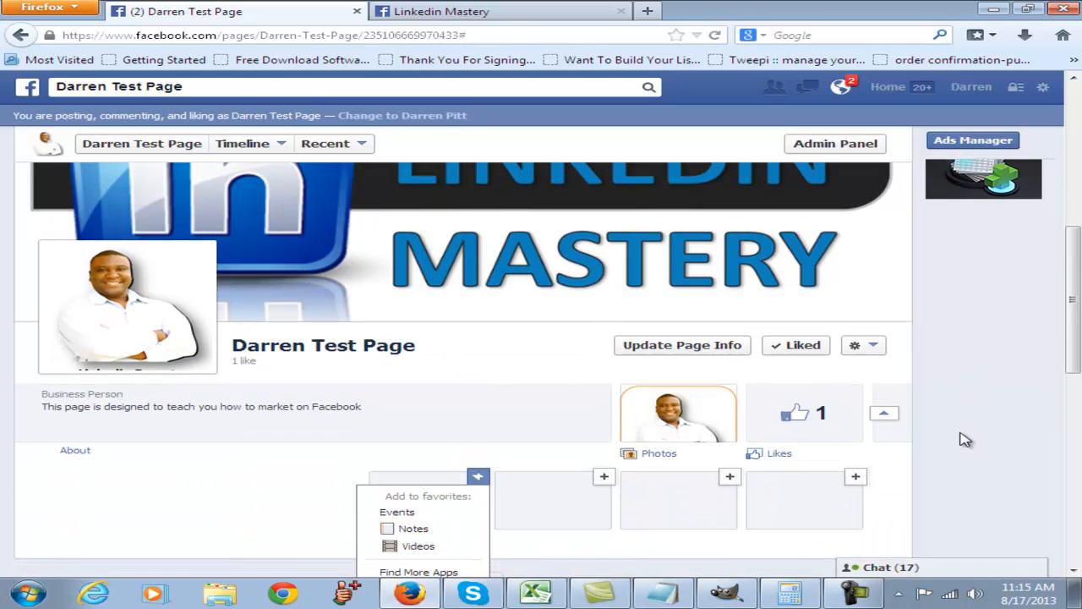
- Switch to the existing Linkedin Mastery page and dismiss the refresh notice covering it
scroll(964, 438, up, 2)
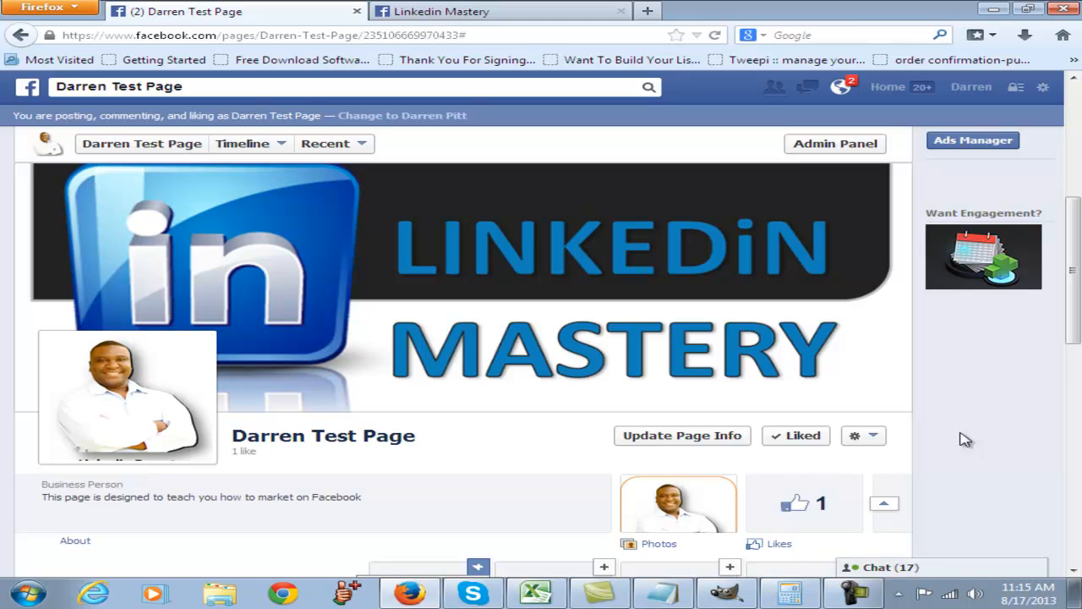
click(442, 12)
click(741, 245)
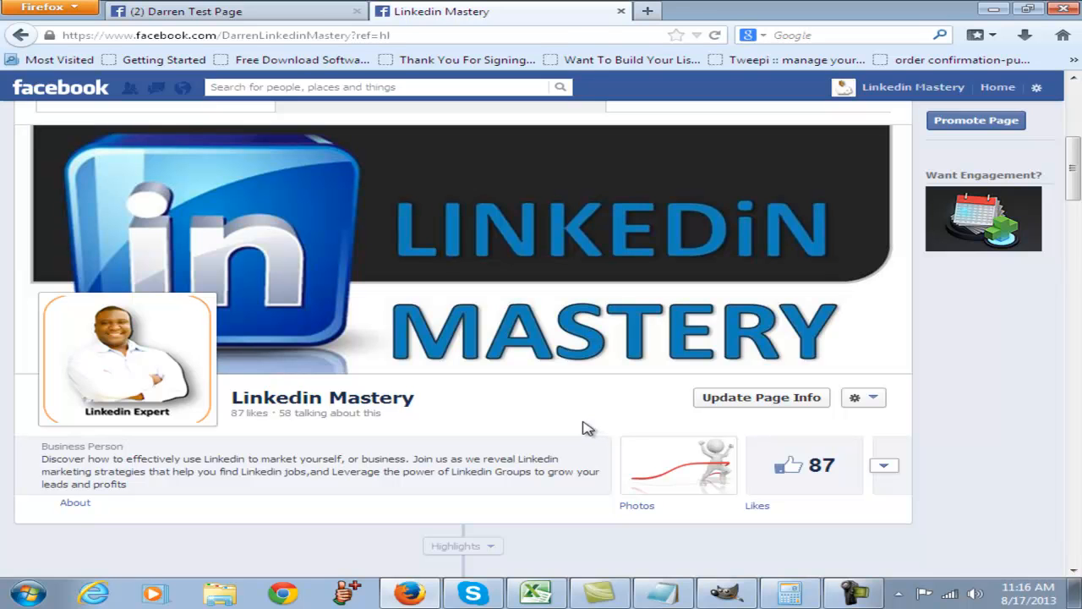
- Examine the shared links, images and videos on the Linkedin Mastery timeline, dismissing the notice that interrupts the view
scroll(592, 433, down, 3)
scroll(596, 432, down, 3)
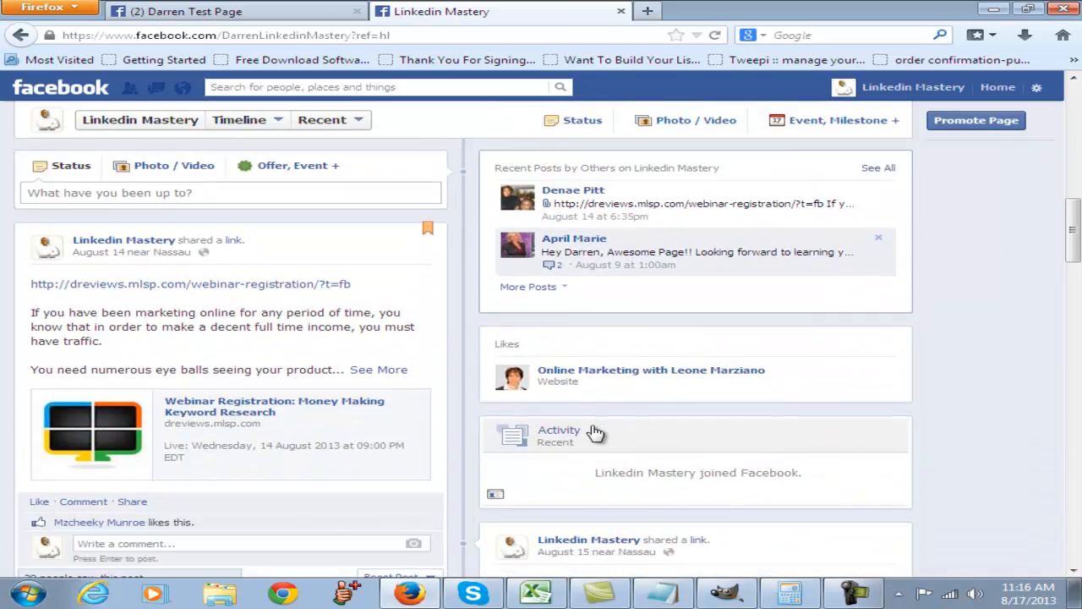
scroll(548, 443, down, 6)
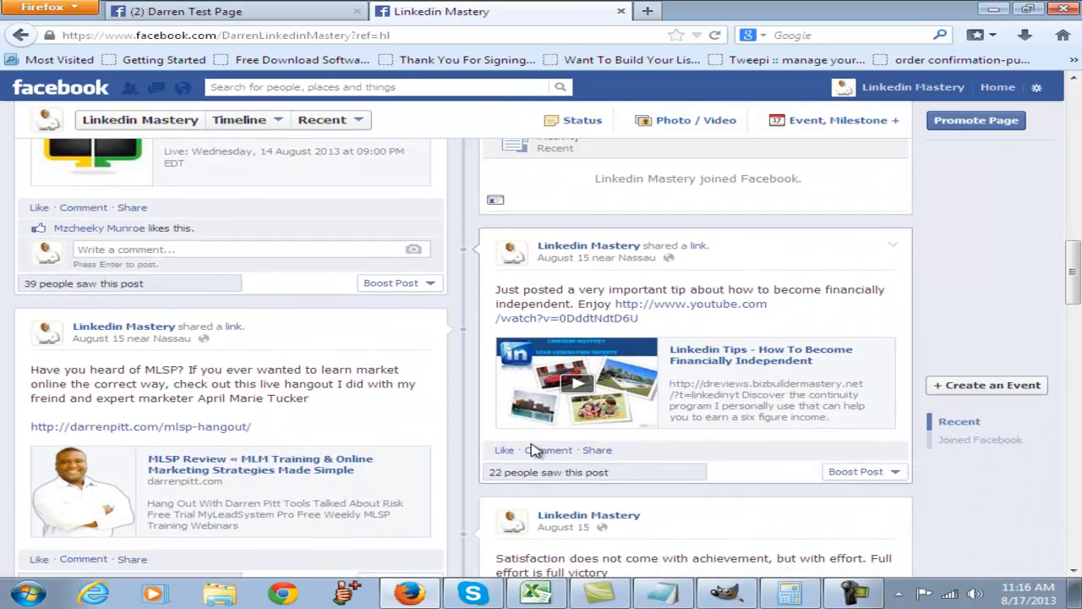
scroll(524, 452, down, 4)
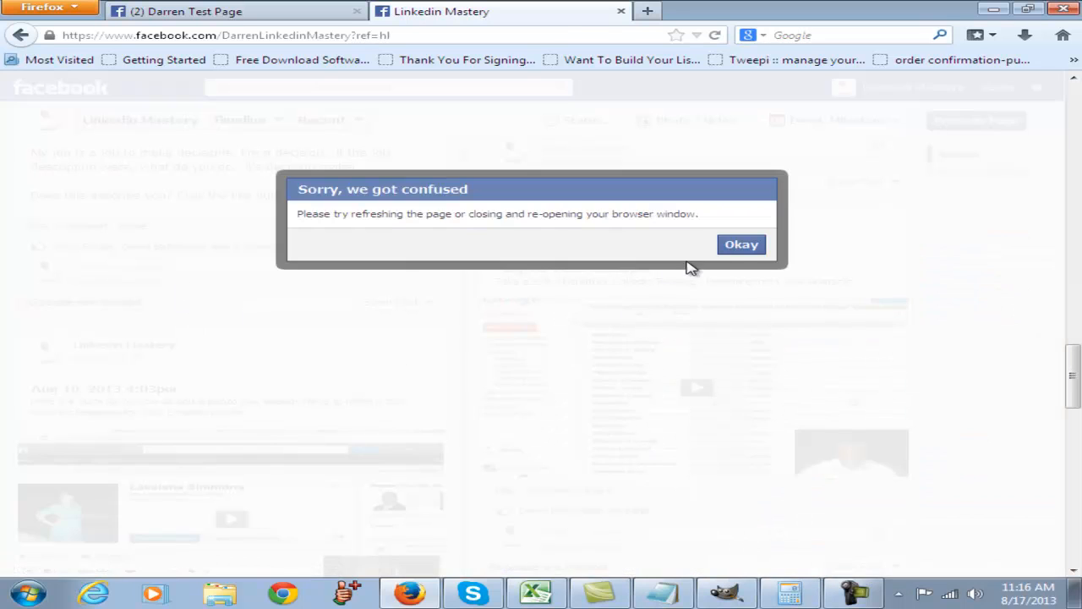
click(734, 247)
scroll(435, 398, down, 2)
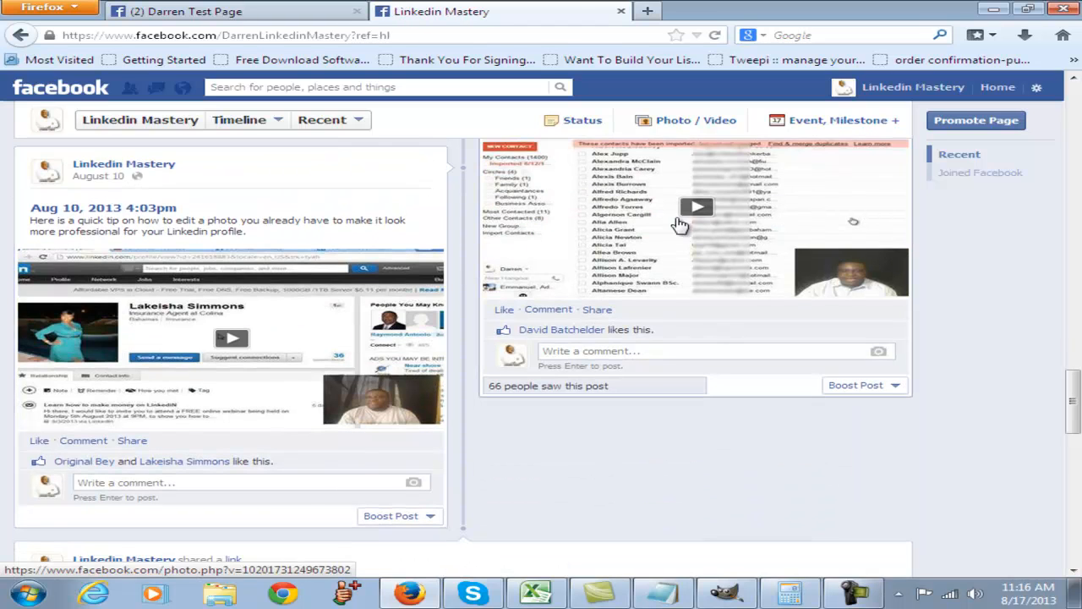
scroll(612, 430, down, 2)
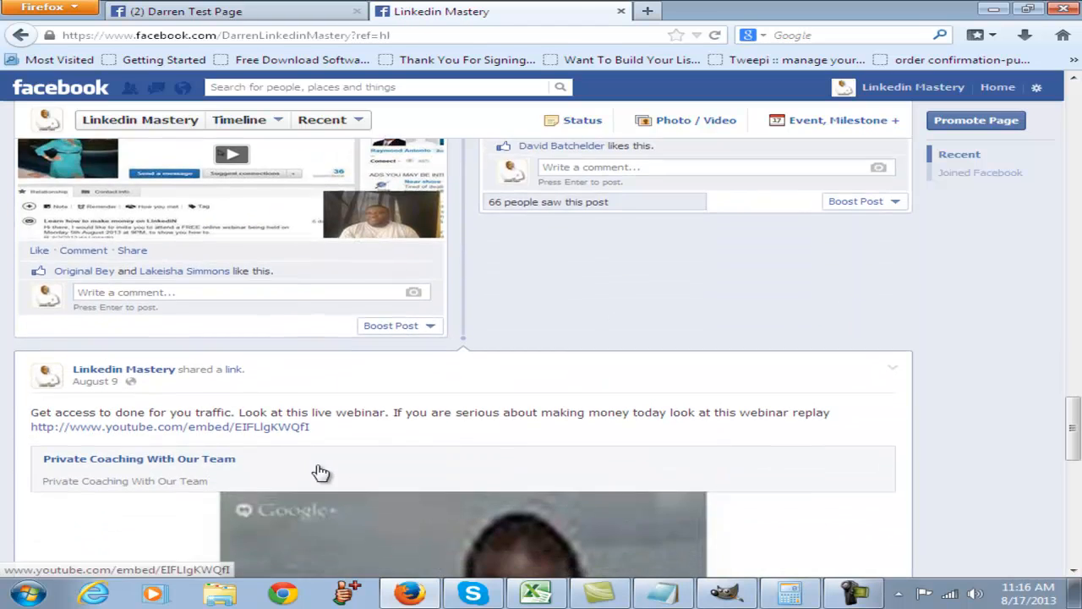
scroll(319, 472, down, 2)
- Return to the head of the Linkedin Mastery page and view its ad figures, cover photo, profile picture and description
scroll(826, 449, up, 3)
scroll(749, 439, up, 15)
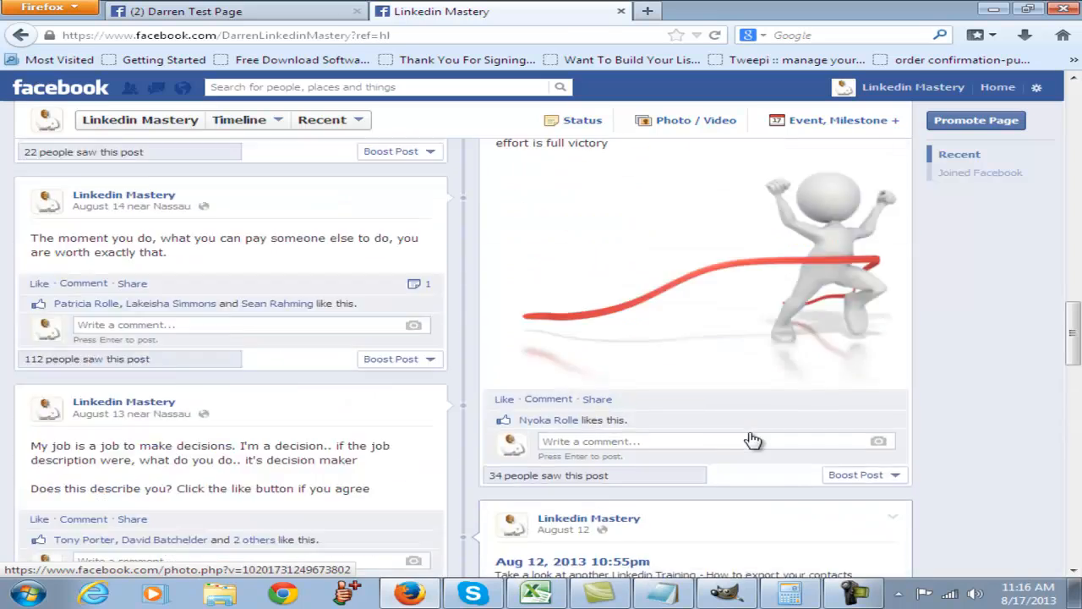
scroll(741, 438, up, 1)
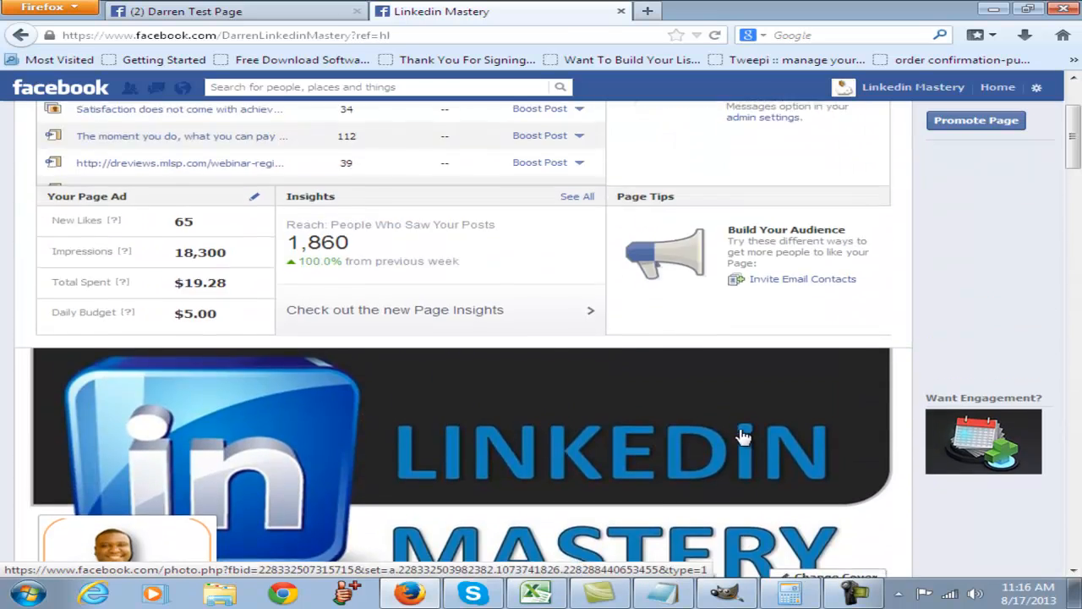
scroll(742, 438, down, 2)
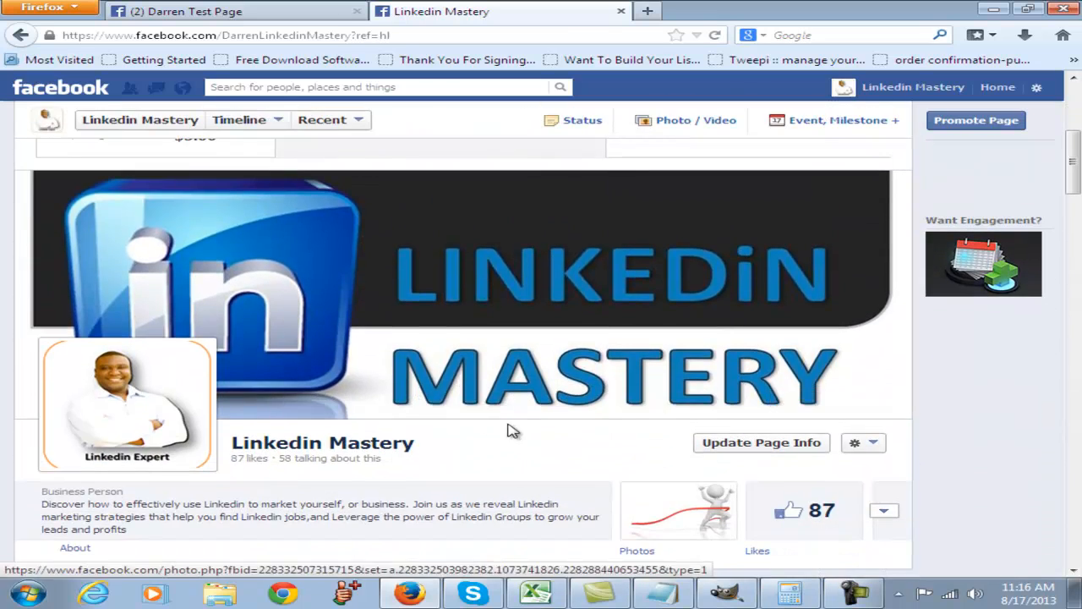